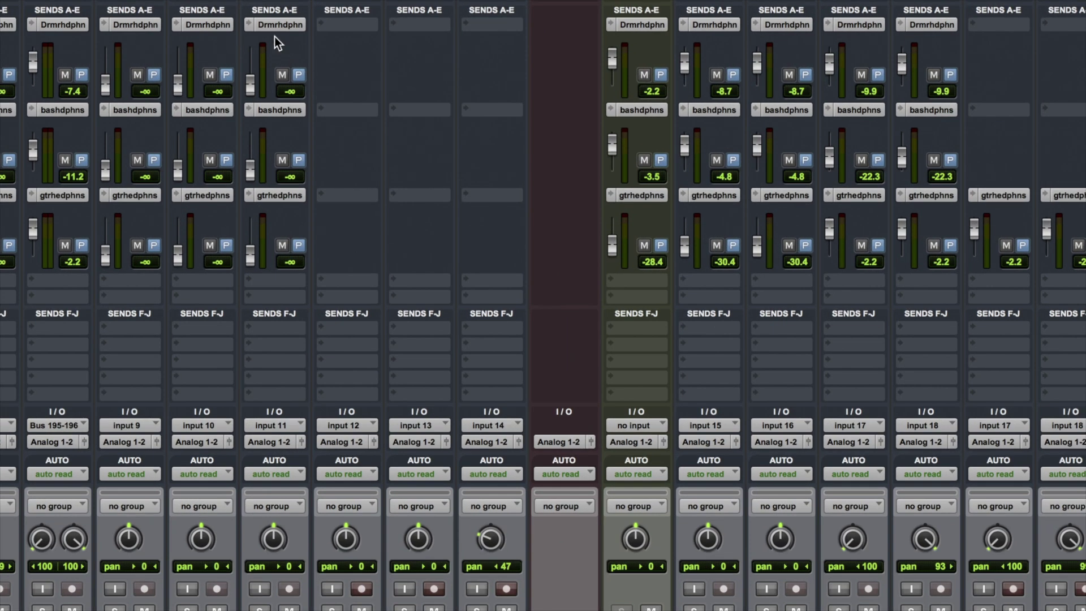
Copy the drummer headphone send from the hall track to ex snare and set its level to -12.5 dB
left_click(270, 25)
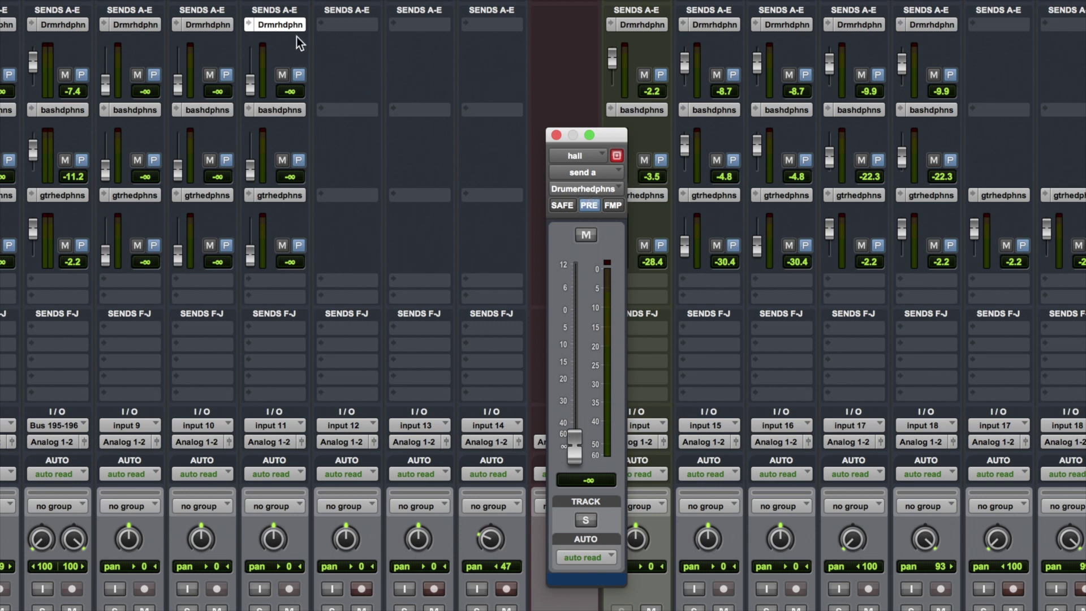
left_click(282, 24)
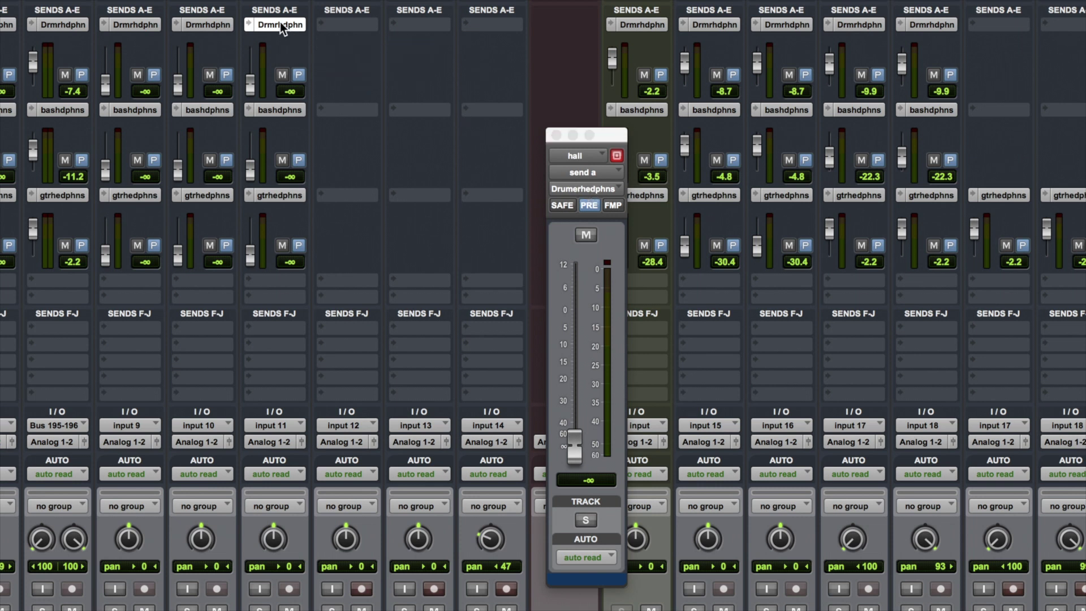
left_click_drag(342, 23, 344, 24)
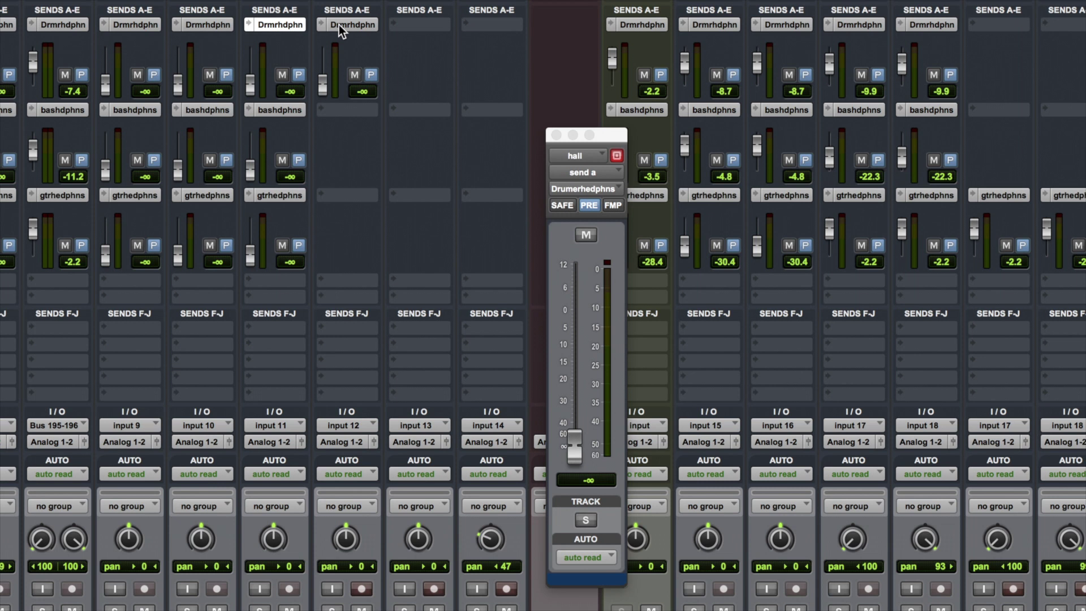
left_click_drag(329, 81, 329, 63)
left_click(346, 26)
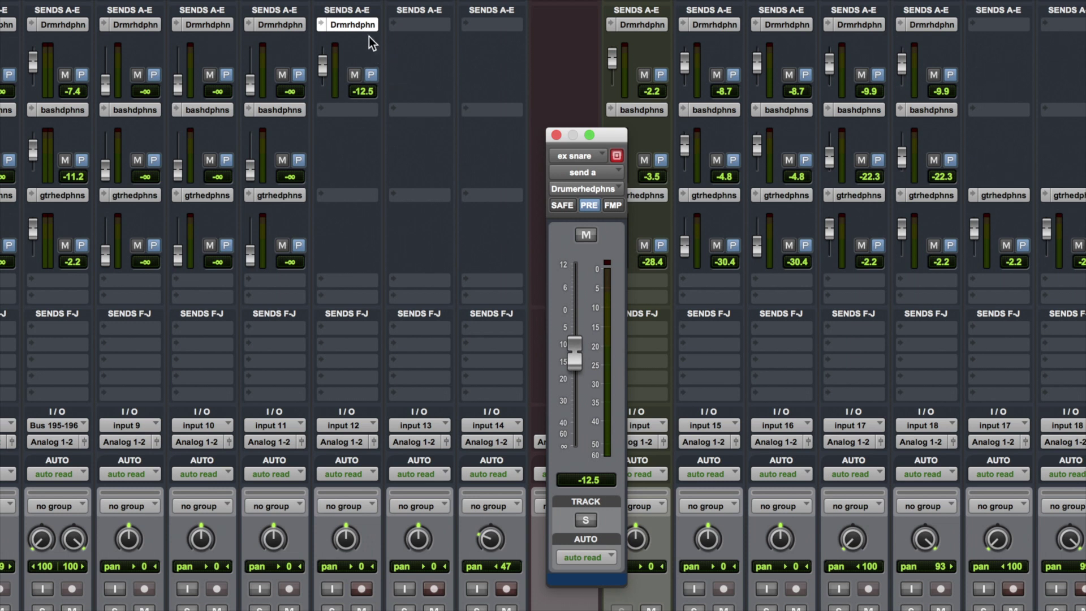
Copy the drummer headphone send from ex snare to the tamb track, and close the floating send window
left_click_drag(352, 23, 491, 26)
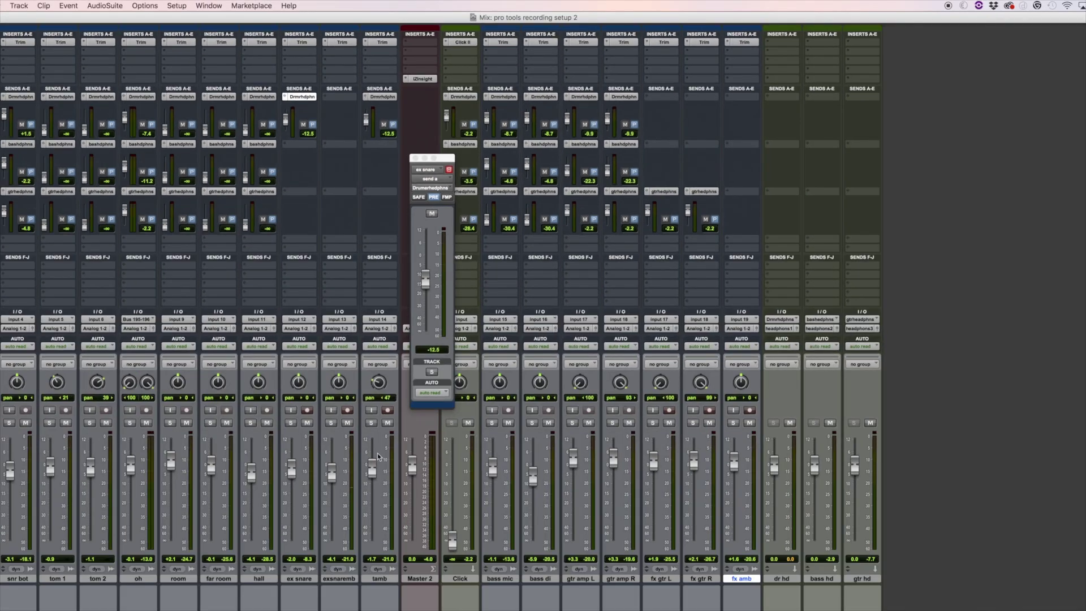
left_click(379, 579)
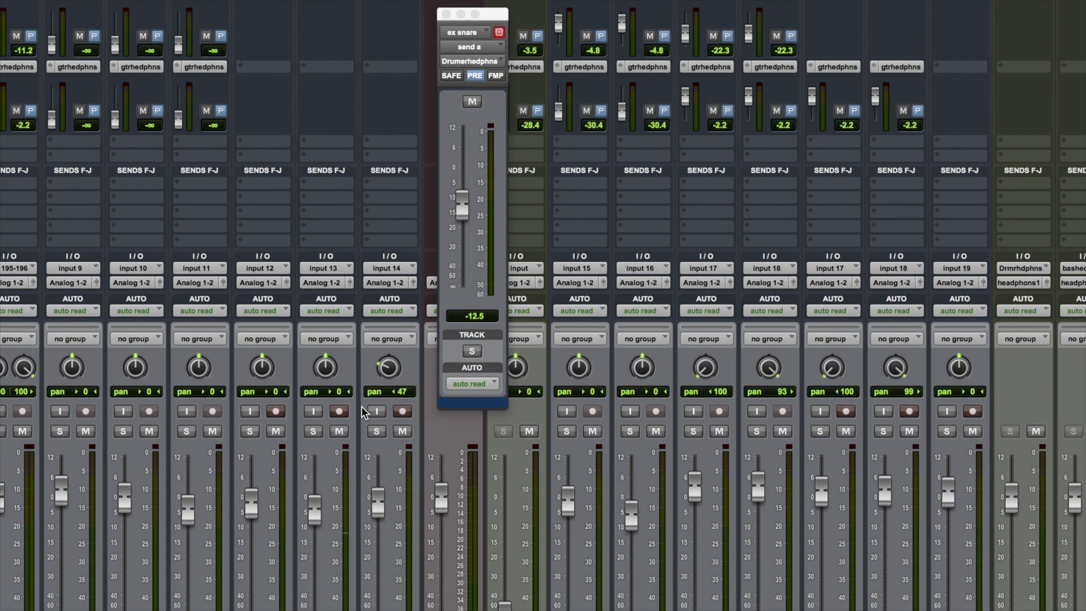
left_click(445, 13)
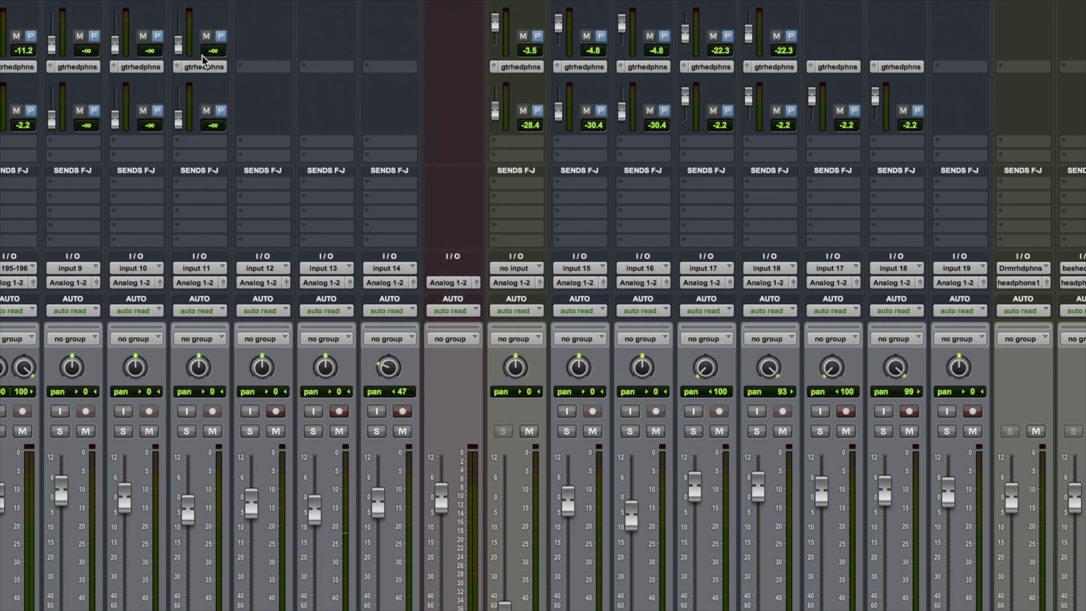
Copy the hall track's guitar headphone send to tamb at -16.3 dB and to ex snare at -22.3 dB
left_click_drag(198, 65, 386, 66)
left_click(390, 66)
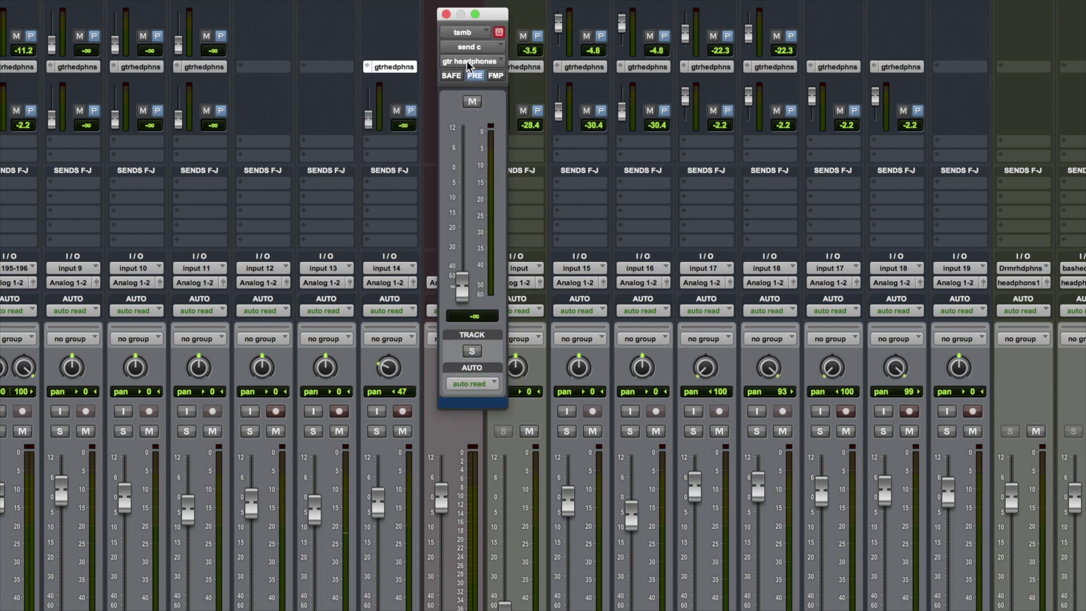
left_click(446, 13)
left_click_drag(366, 122, 368, 107)
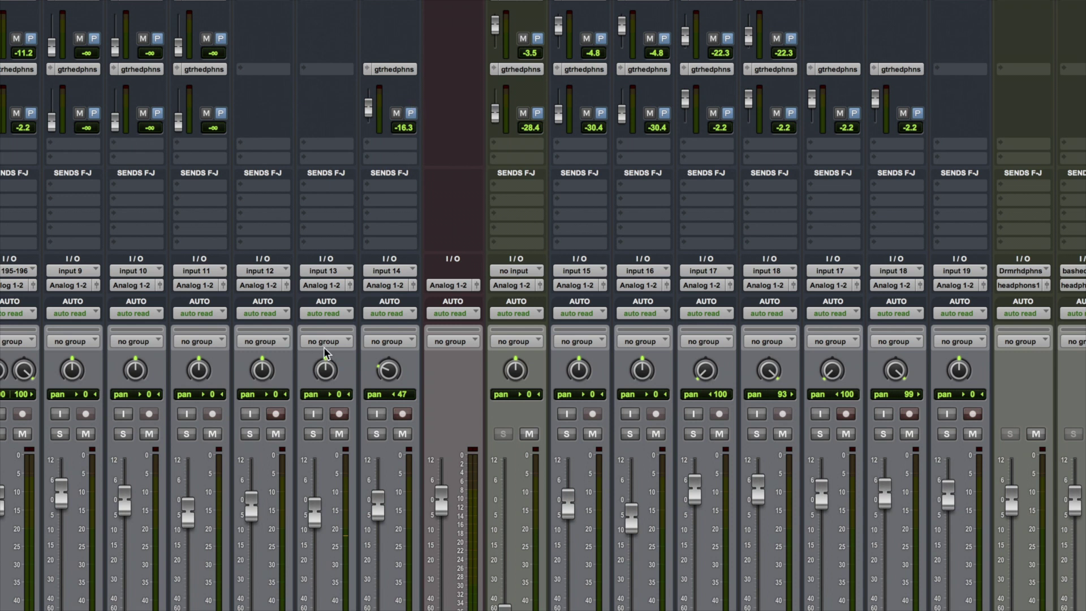
left_click_drag(218, 68, 253, 70)
left_click_drag(243, 127, 245, 117)
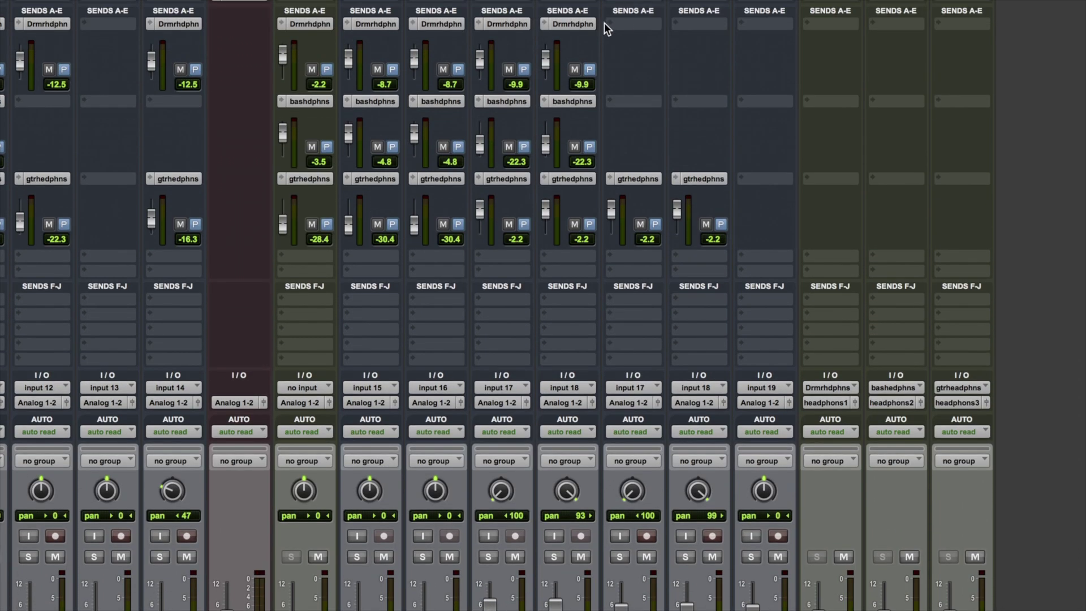
Copy gtr amp R's drummer headphone send to fx gtr L and fx gtr R, setting about -22 and -19 dB
left_click_drag(576, 21, 702, 22)
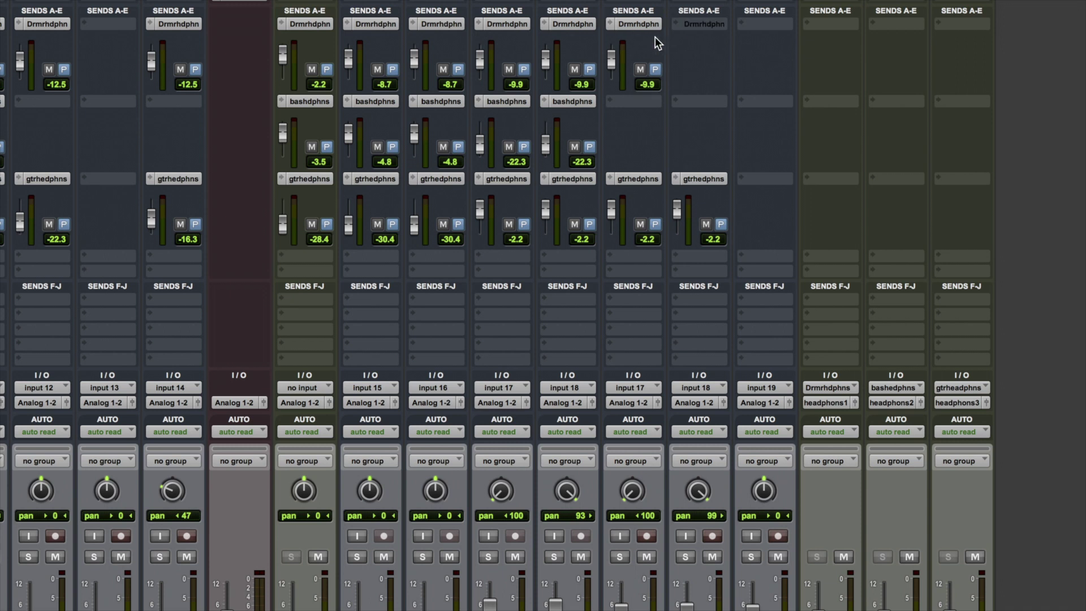
left_click_drag(611, 57, 674, 62)
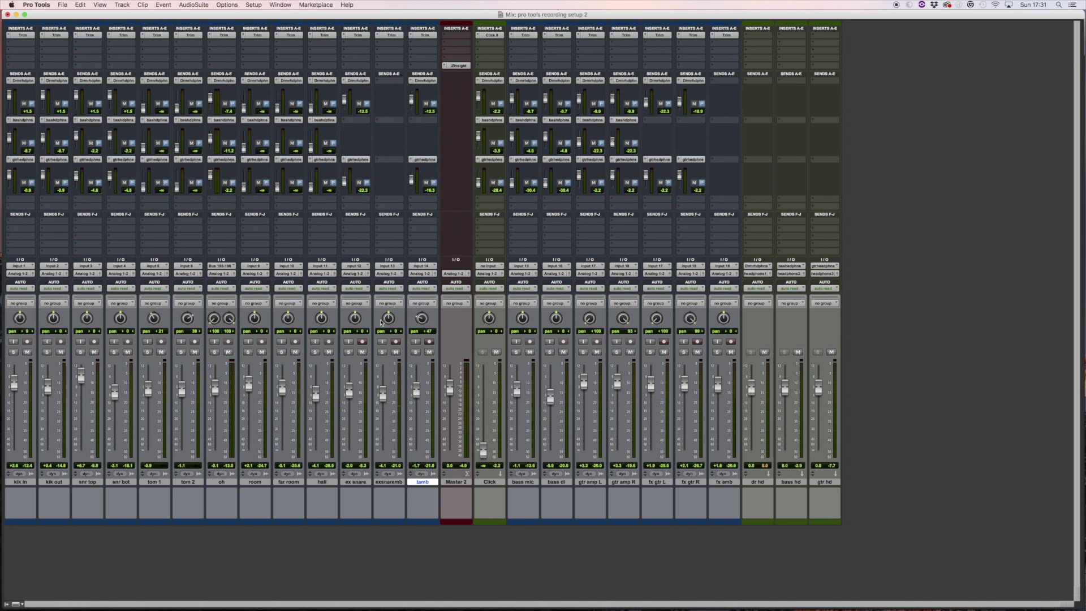
Record-enable ex snare, exsnareamb, tamb, fx gtr L, fx gtr R and fx amb, and mute the bass hd headphone track
left_click(362, 342)
left_click(396, 341)
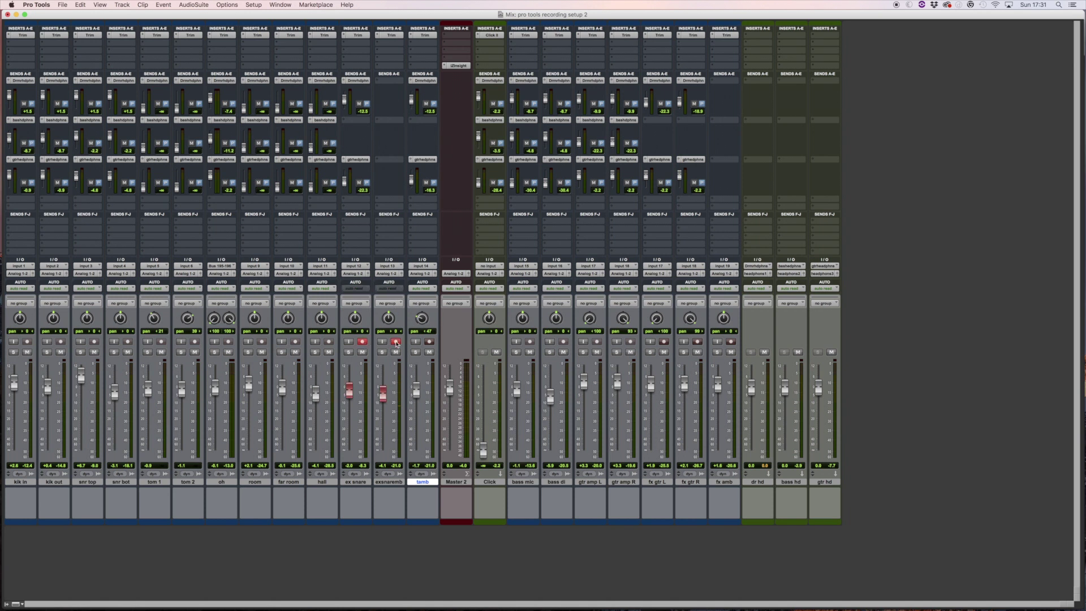
left_click(429, 342)
left_click(665, 341)
left_click(698, 341)
left_click(731, 342)
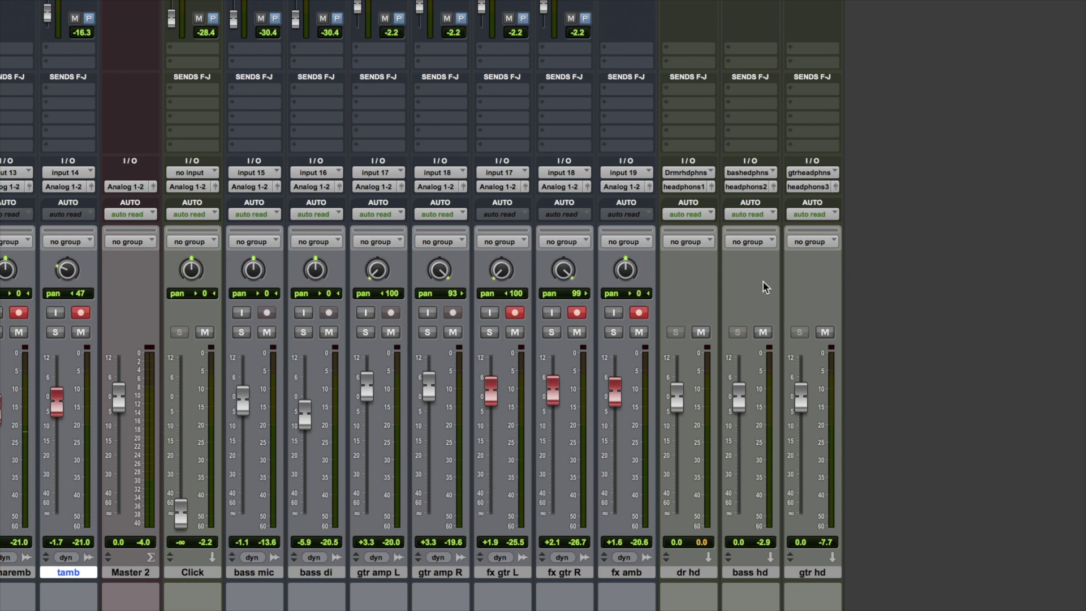
left_click(763, 332)
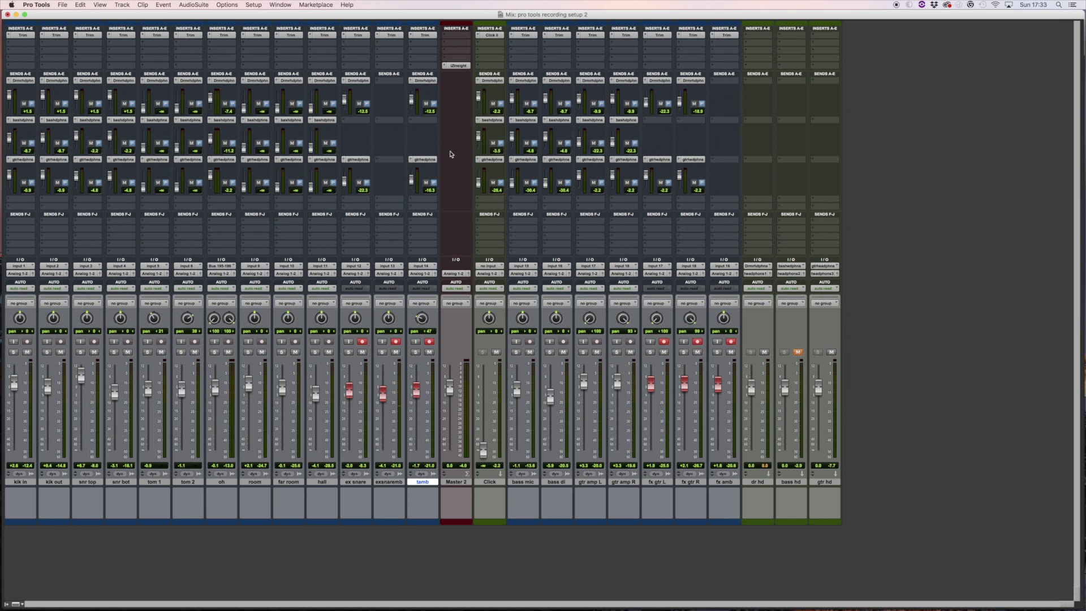
Start recording the armed tracks from the session start in the Edit window and follow the incoming waveforms
key("super+equal")
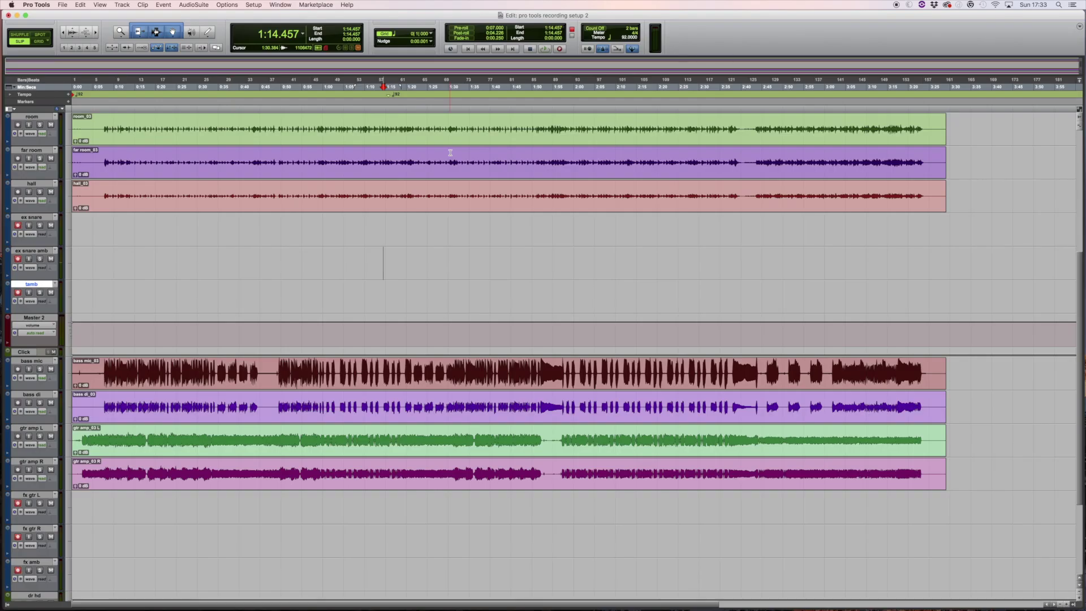
key("Return")
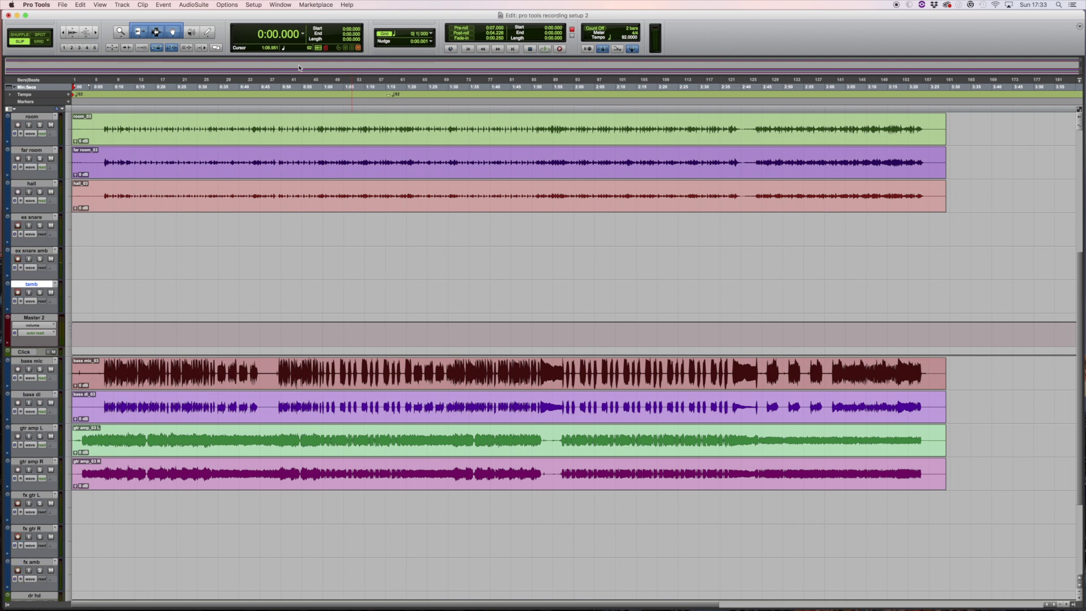
key("super+space")
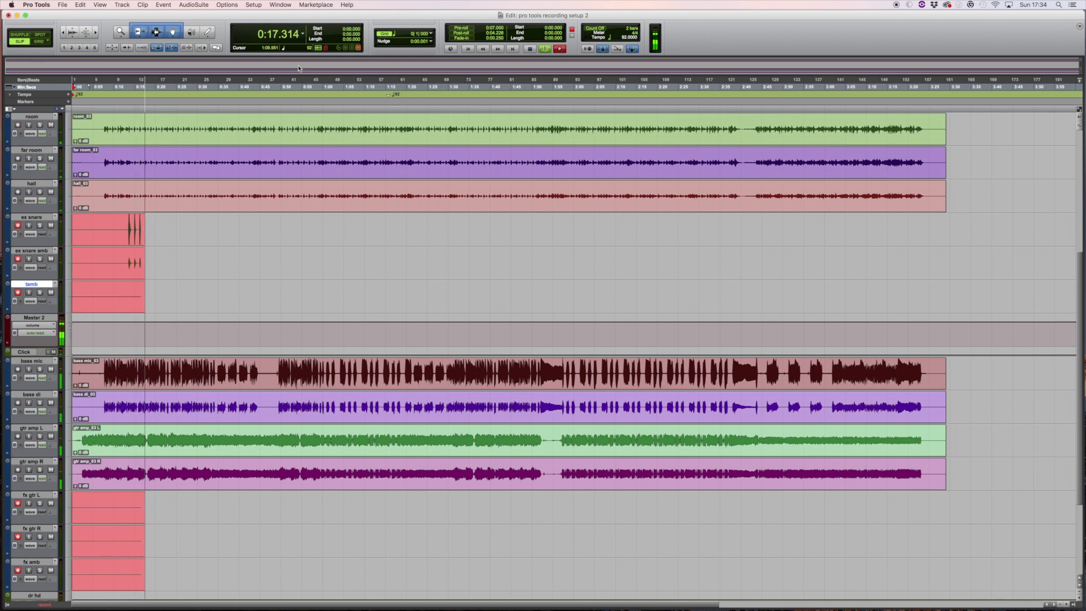
key("super+bracketright")
key("super+bracketright")
key("super+bracketright")
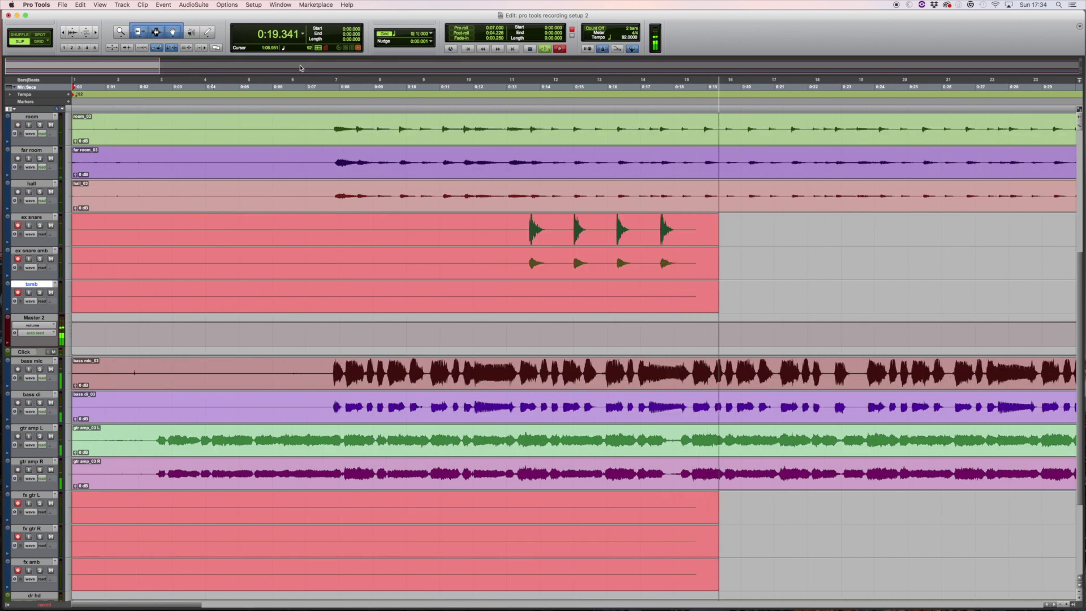
key("super+bracketleft")
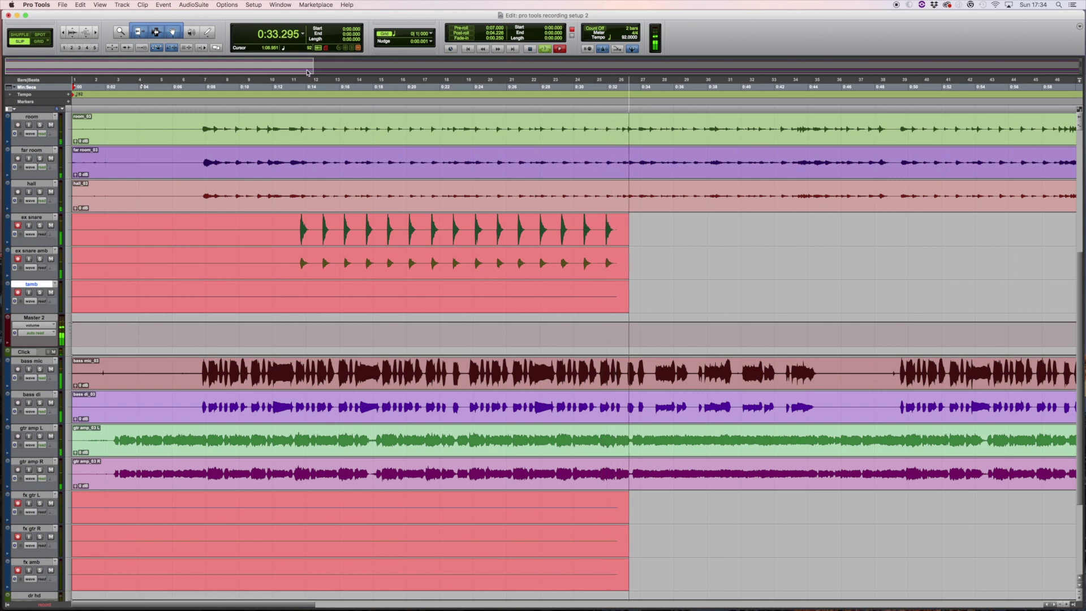
key("super+bracketleft")
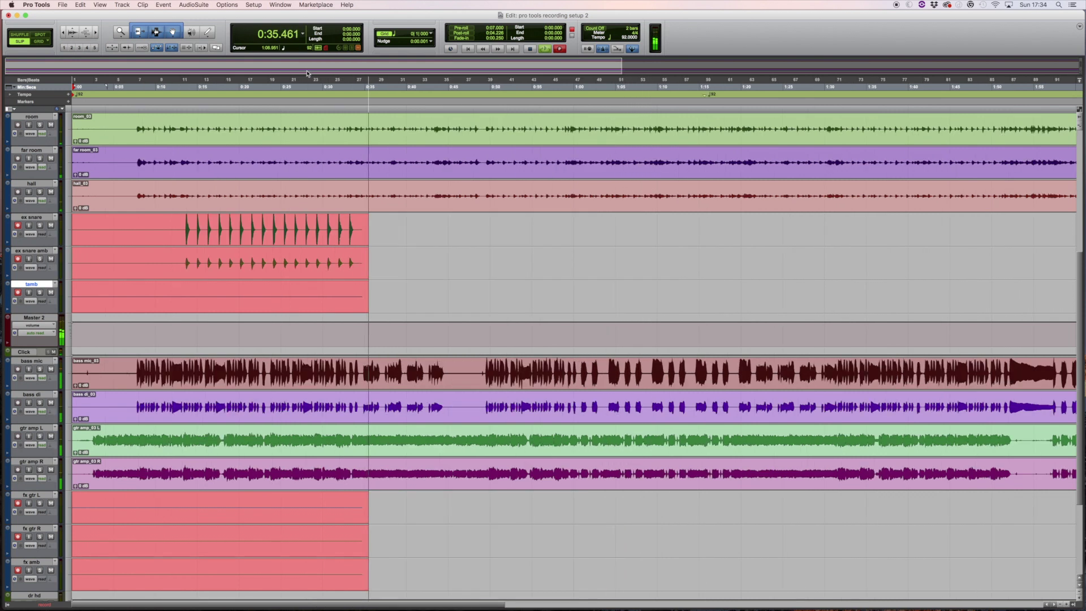
Raise the ex snare, exsnareamb, tamb and fx amb faders while recording, and stop the take at about 3:25
key("super+equal")
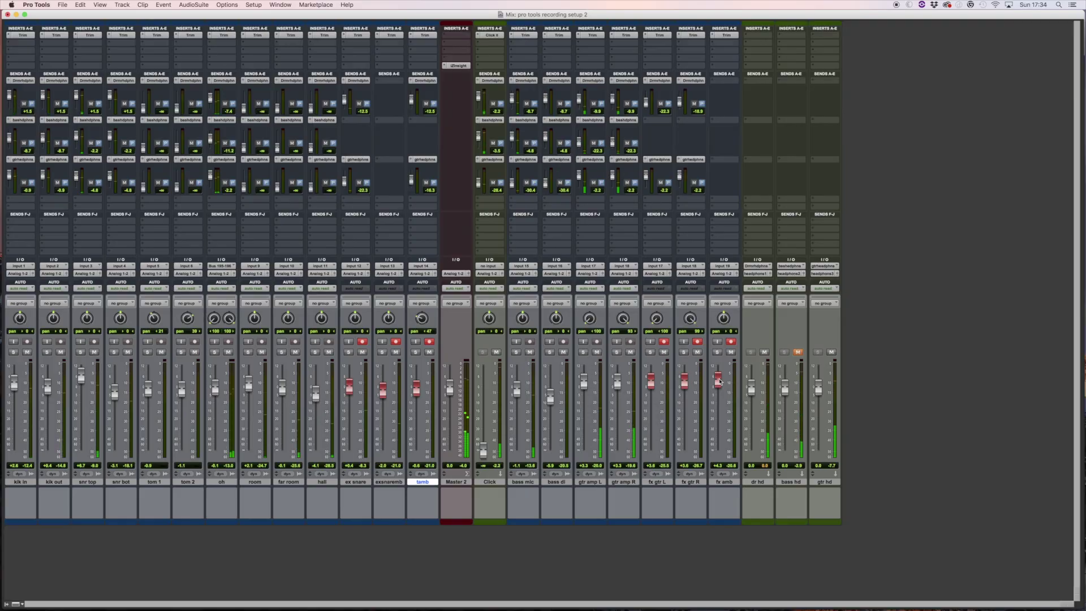
key("super+equal")
key("super+bracketleft")
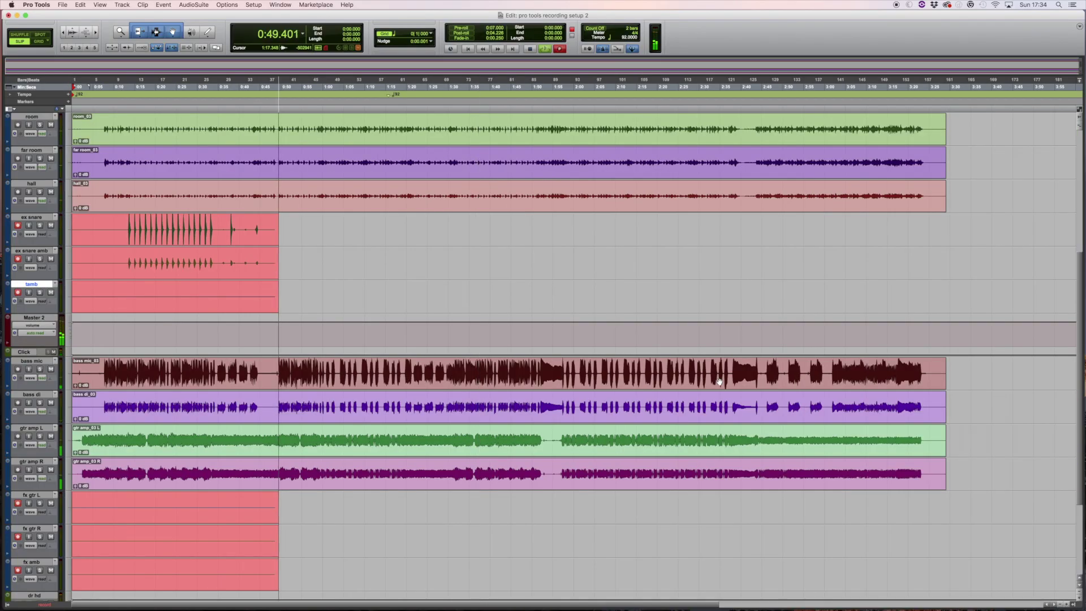
key("super+bracketright")
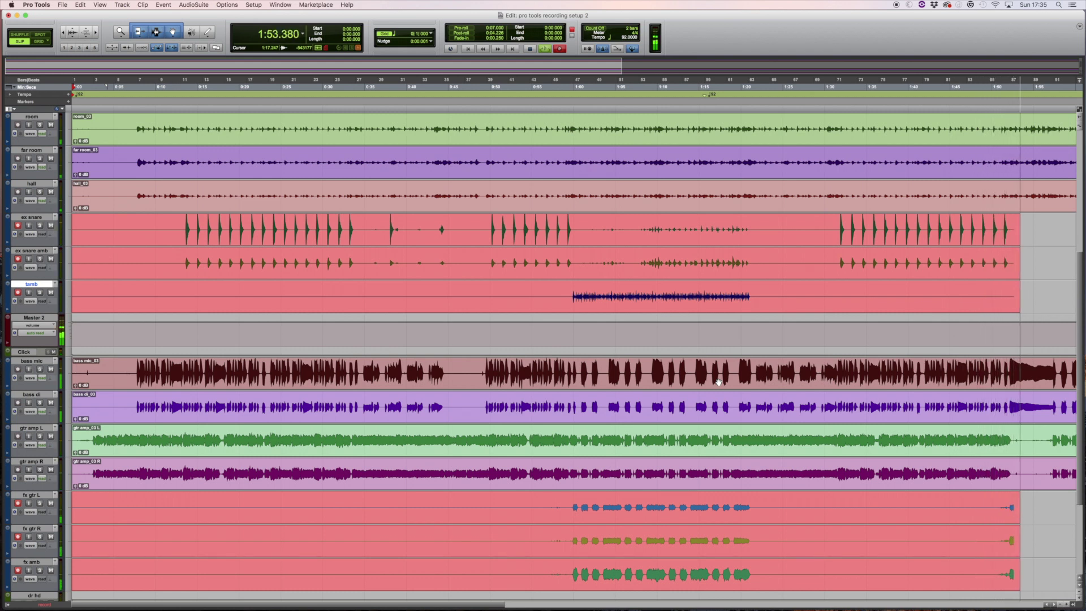
key("super+bracketleft")
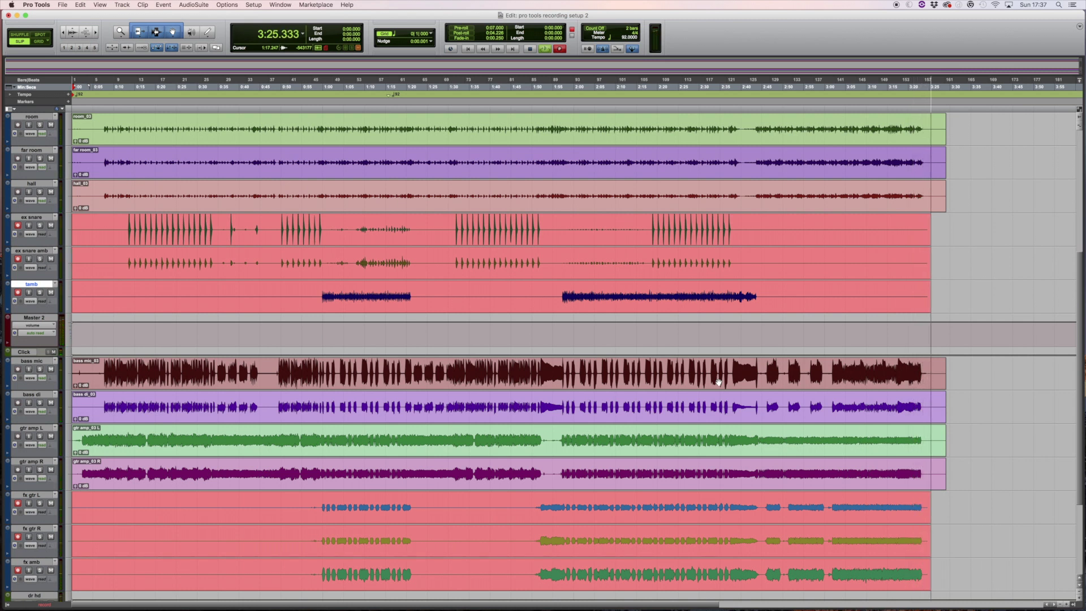
key("space")
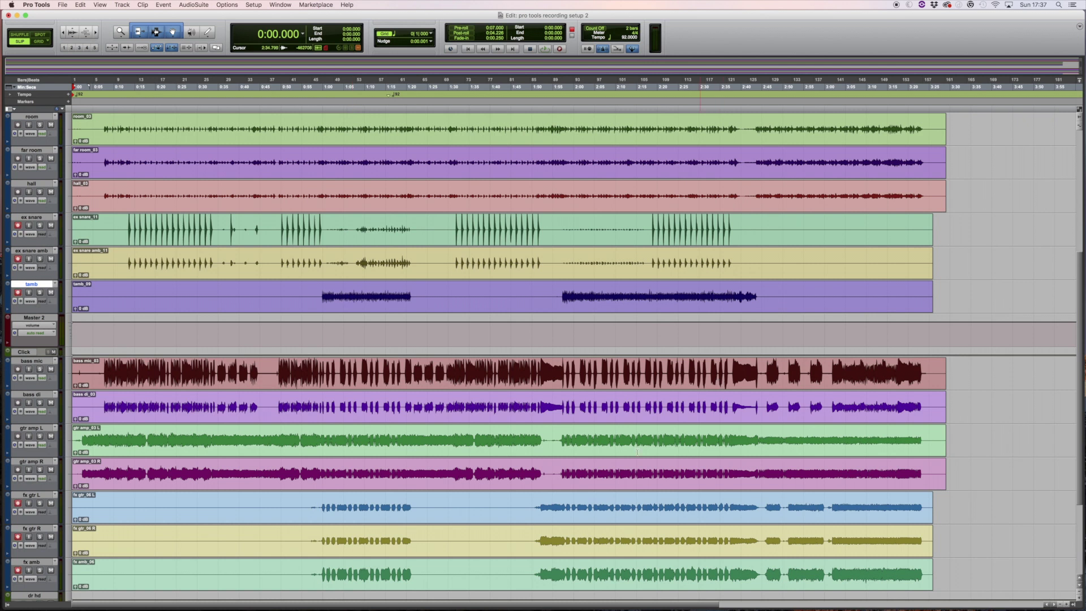
Disarm the fx gtr L, fx gtr R and tamb tracks for recording
left_click(18, 503)
left_click(17, 537)
left_click(183, 225)
key("super+bracketright")
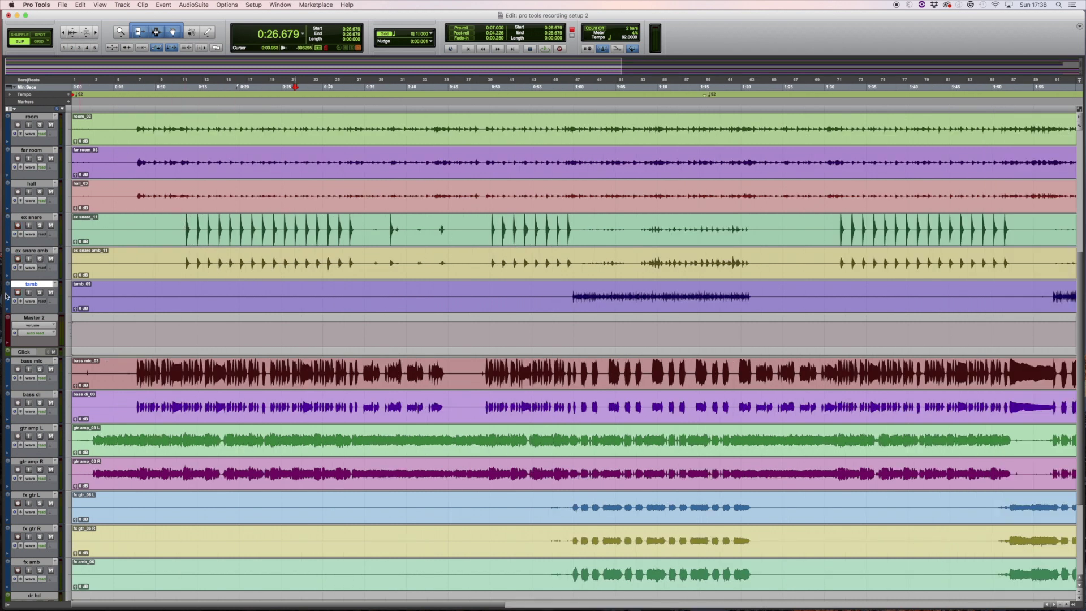
left_click(17, 293)
Play the first ex snare section from about 0:27 and add a marker with default settings at 0:29.113
left_click(299, 221)
key("space")
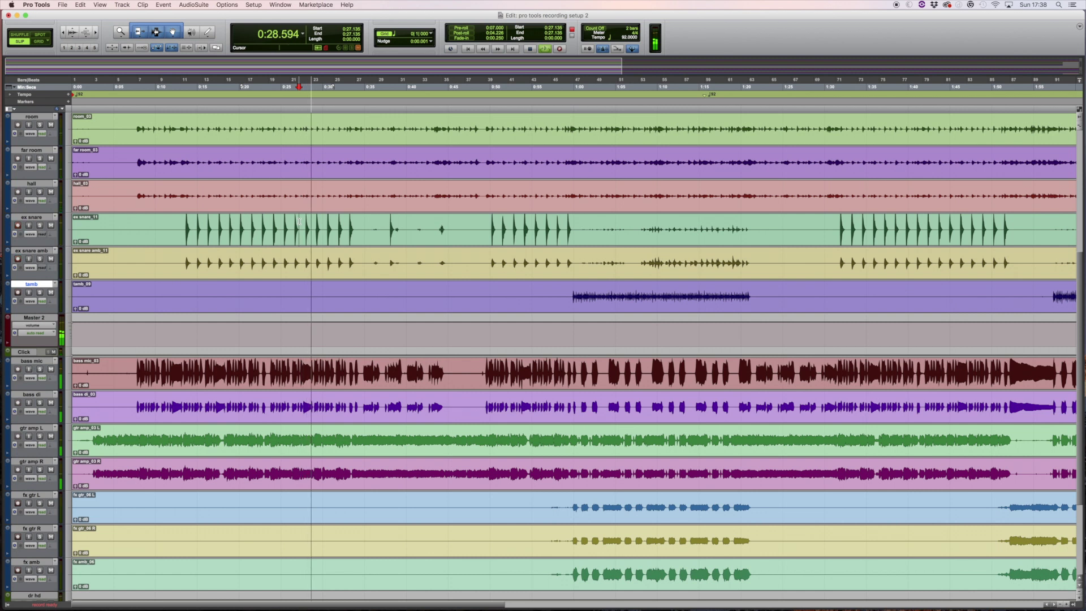
key("space")
left_click(317, 222)
left_click(315, 222)
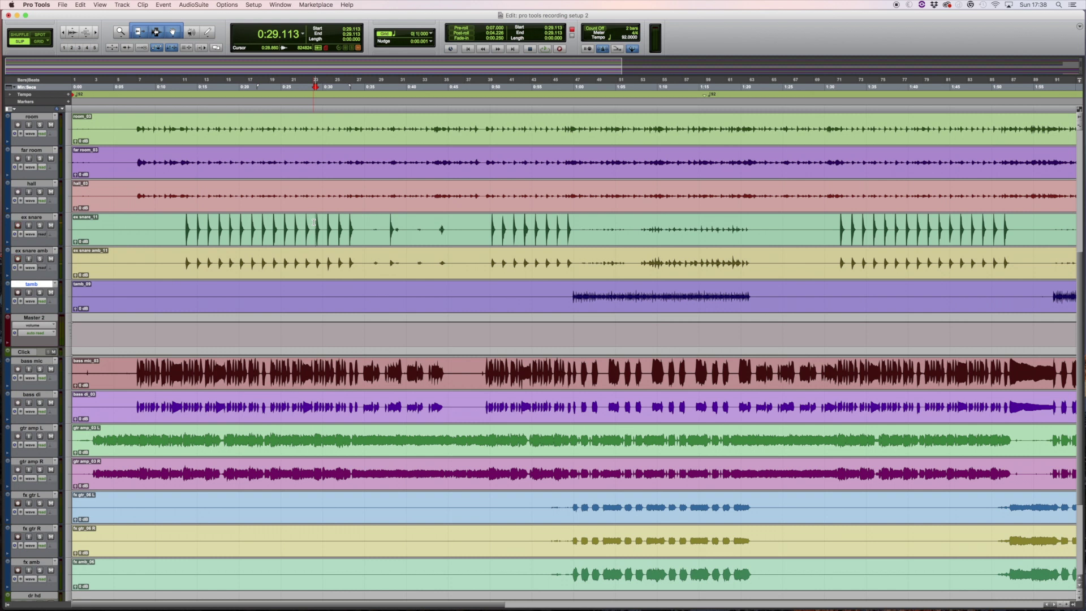
key("KP_Enter")
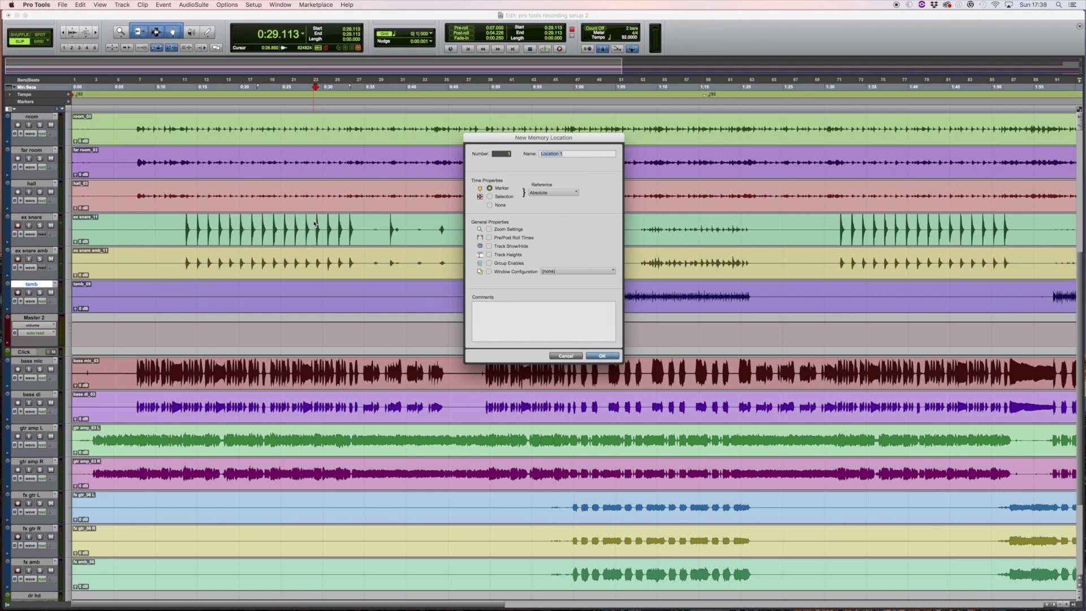
key("Return")
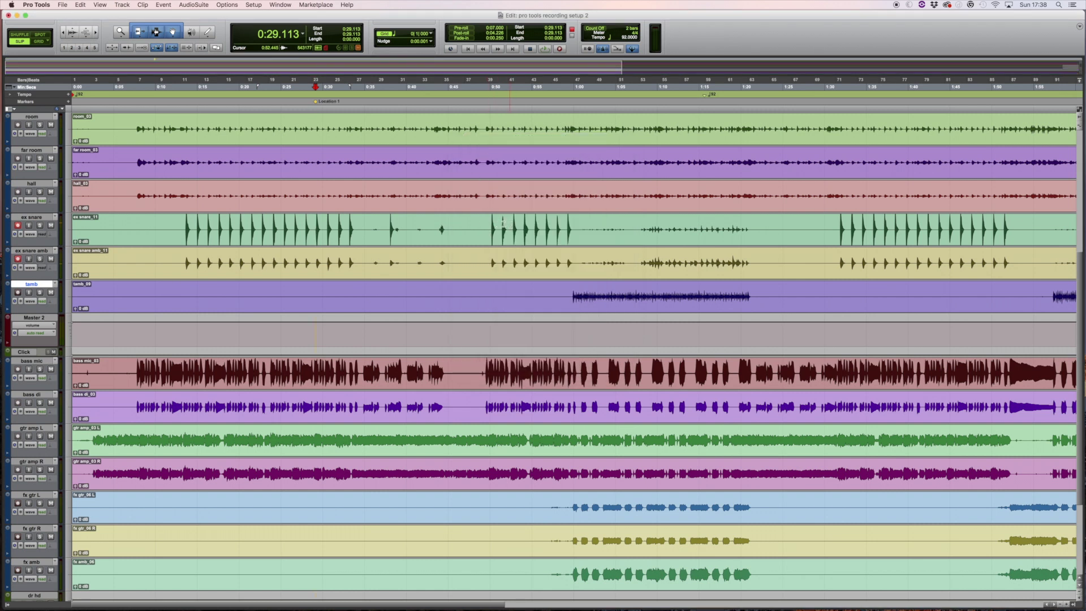
Play the second ex snare section from about 0:50 and add a marker with default settings at 0:52.546
left_click(490, 224)
key("space")
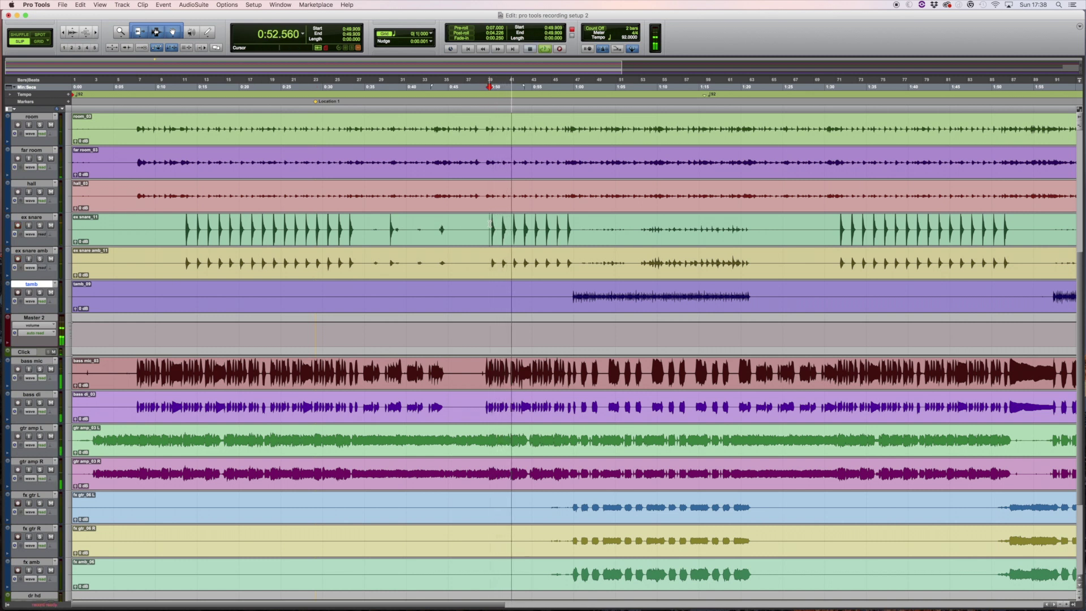
key("space")
left_click(512, 220)
key("KP_Enter")
key("Return")
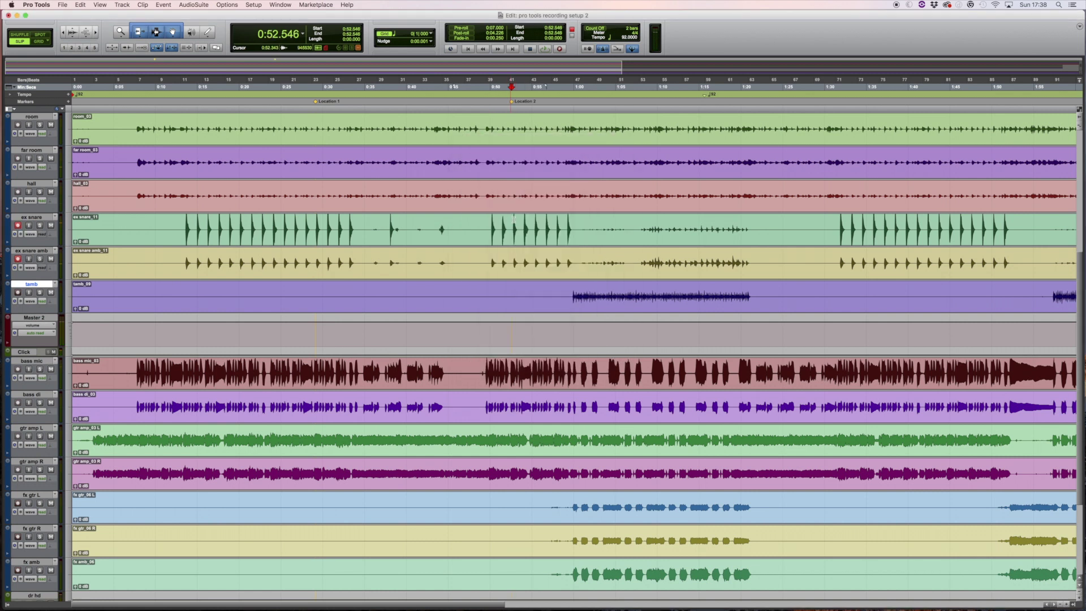
Play the third ex snare section from about 1:31 and add a marker with default settings at 1:31.766
left_click(838, 219)
key("space")
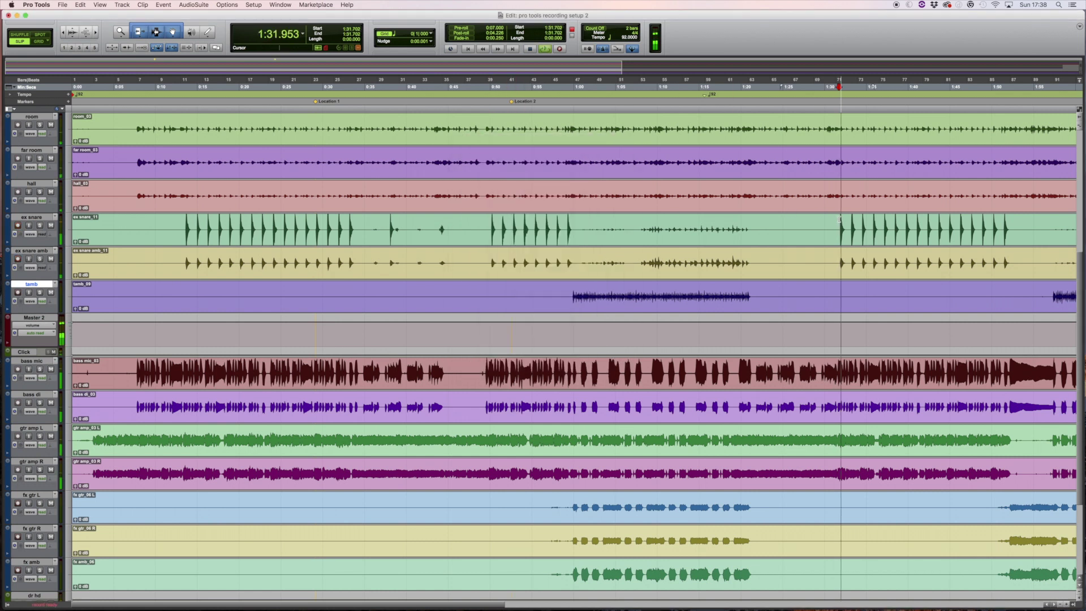
key("space")
left_click(836, 220)
key("space")
key("super+bracketright")
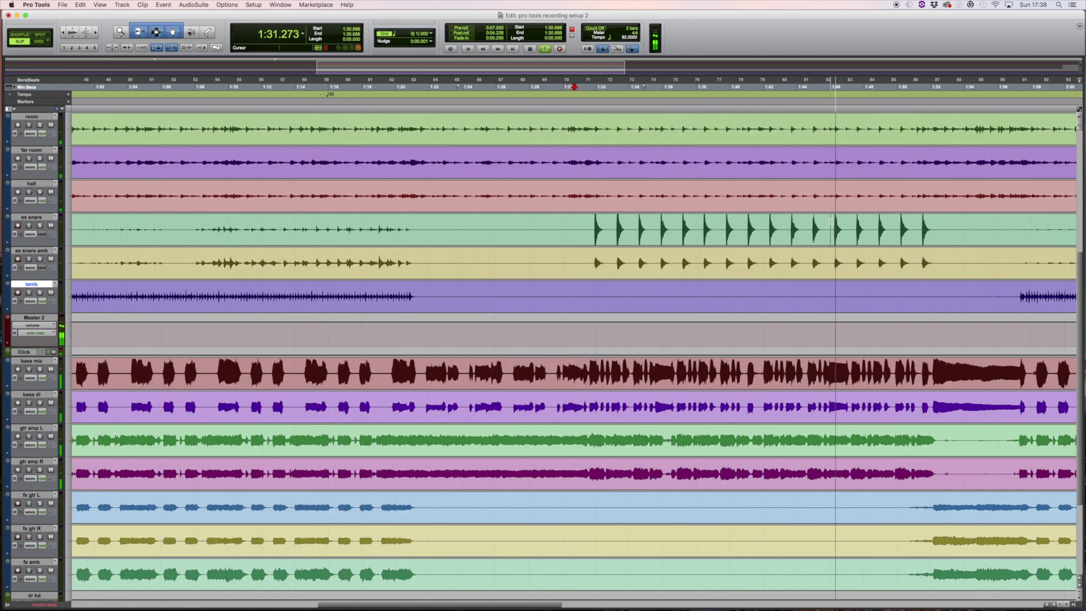
key("space")
left_click(610, 221)
key("KP_Enter")
key("Return")
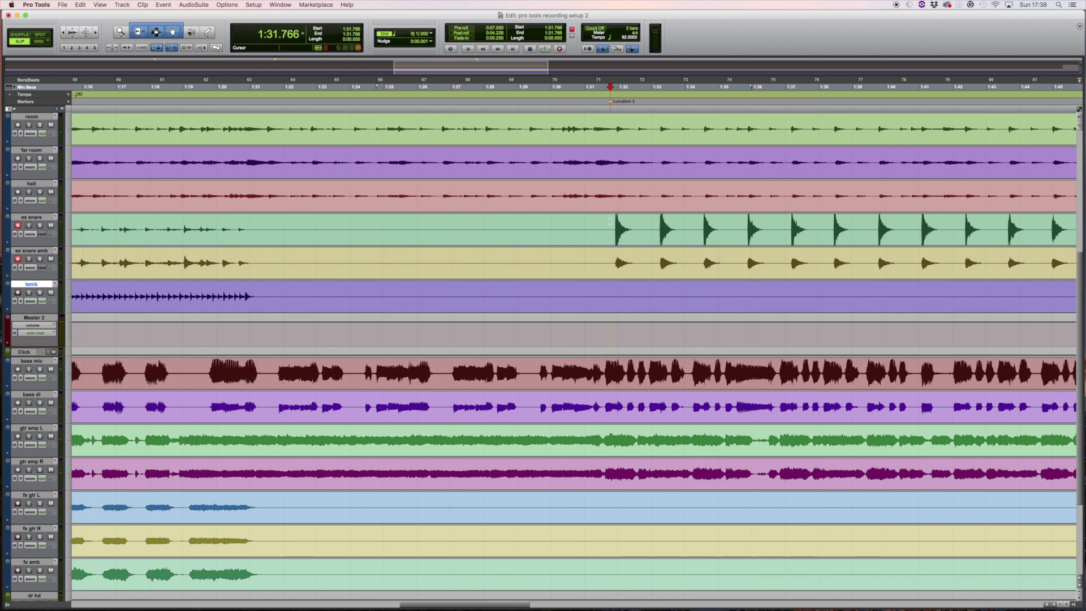
Place the edit cursor at 0:30.026 and solo the ex snare and exsnareamb tracks in the mixer
key("super+bracketleft")
key("super+bracketleft")
key("super+bracketleft")
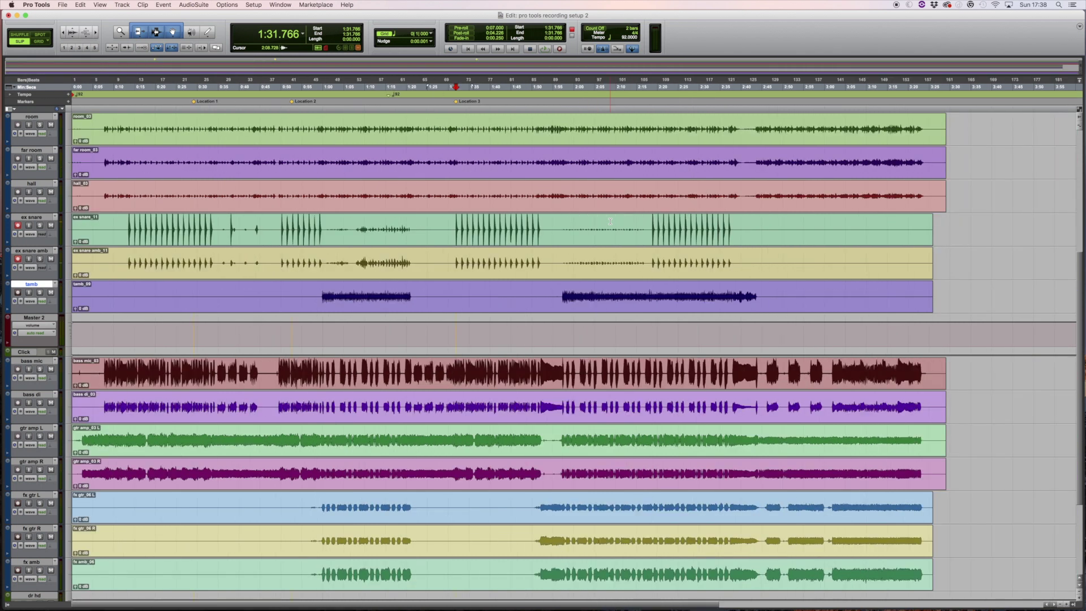
left_click(199, 182)
key("super+bracketright")
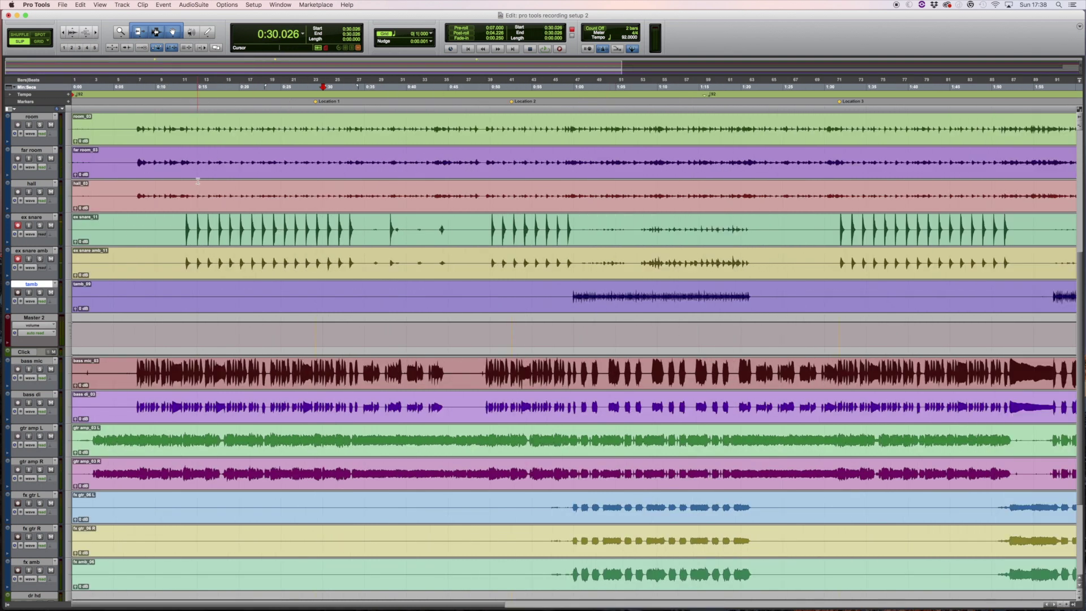
key("super+equal")
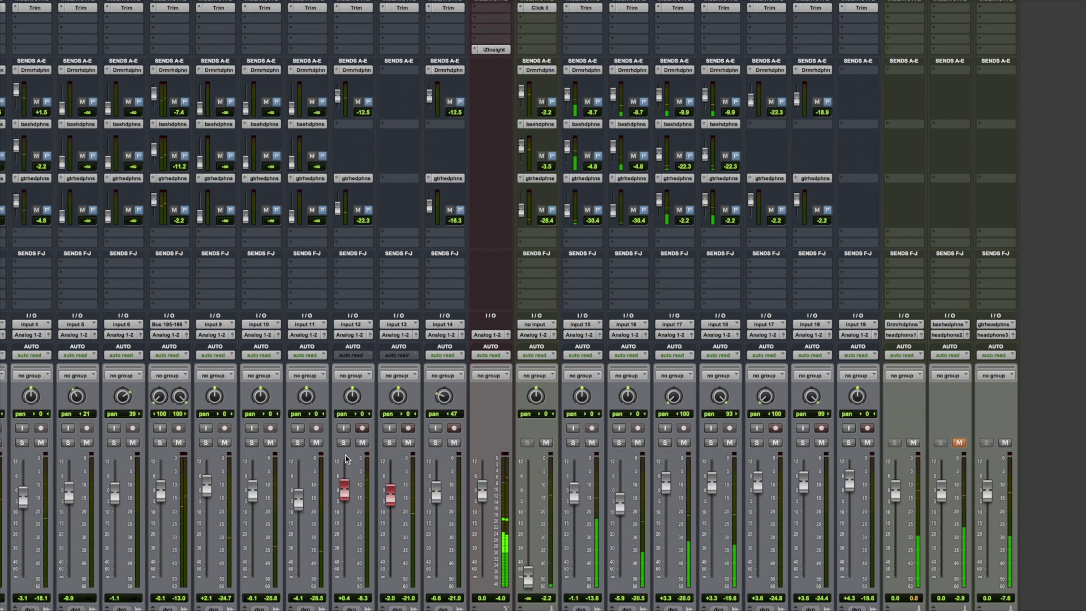
left_click(342, 443)
left_click(390, 442)
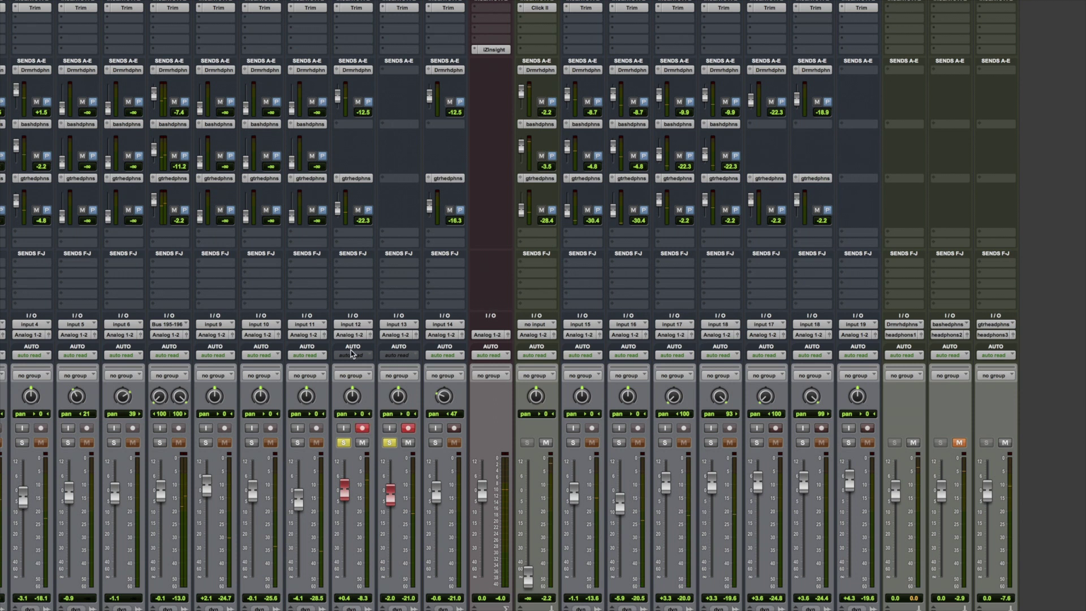
Mute the headphone sends across all tracks at once and unmute them again
left_click(357, 102, "alt")
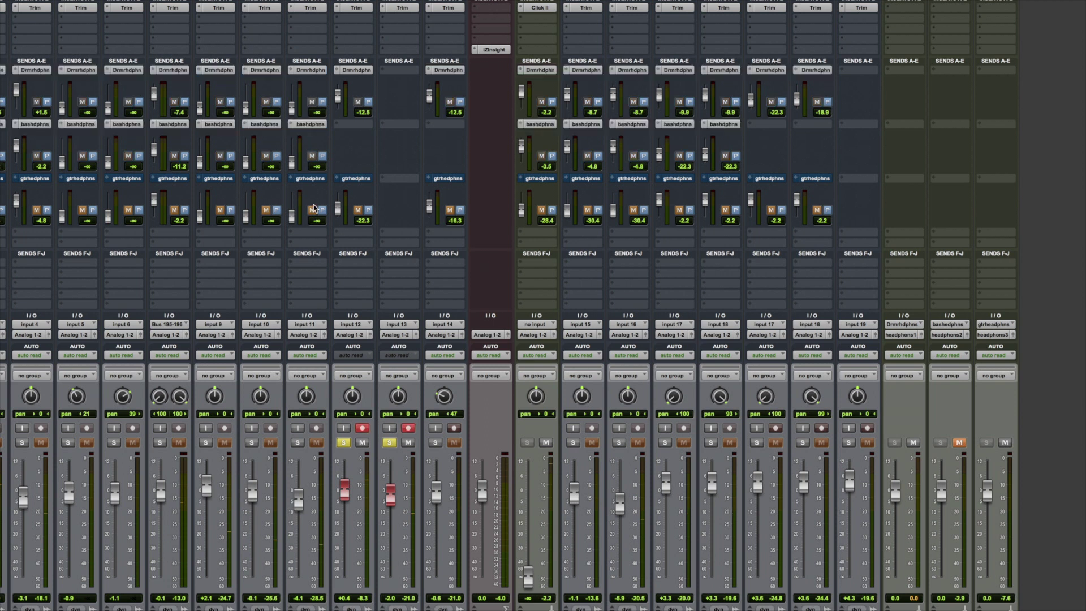
left_click(310, 210, "alt")
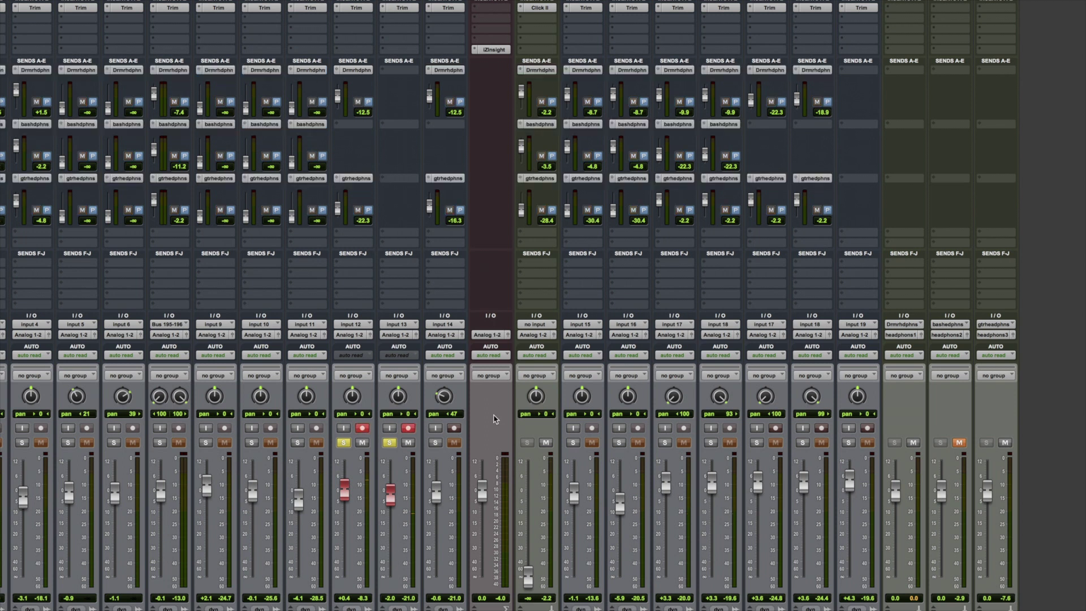
key("super+equal")
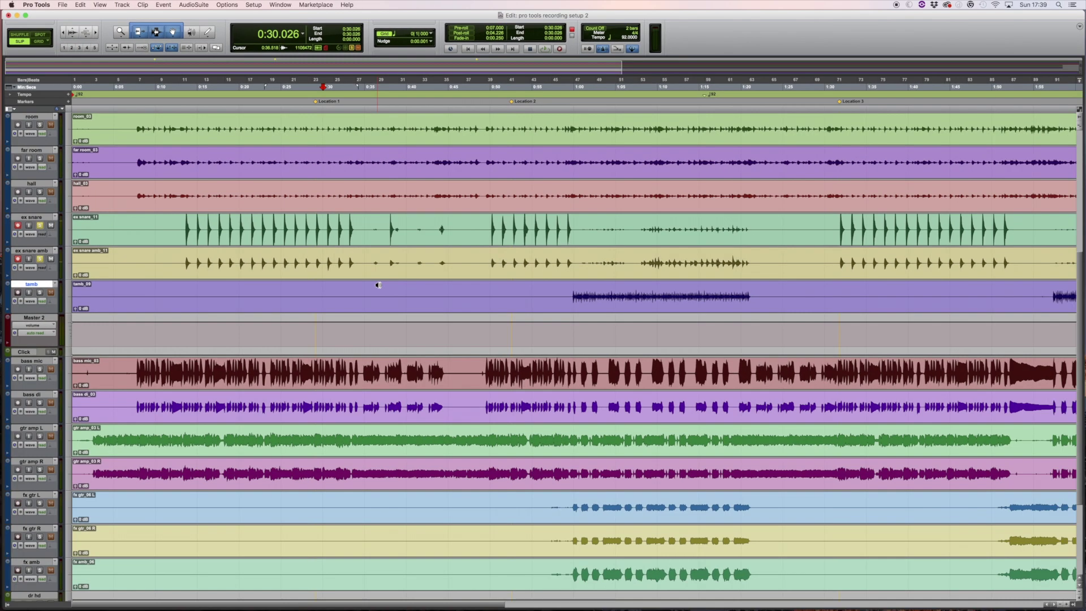
Unsolo the ex snare and ex snare amb tracks and place the edit cursor at 0:29.570
left_click(40, 225)
left_click(39, 259)
key("super+bracketright")
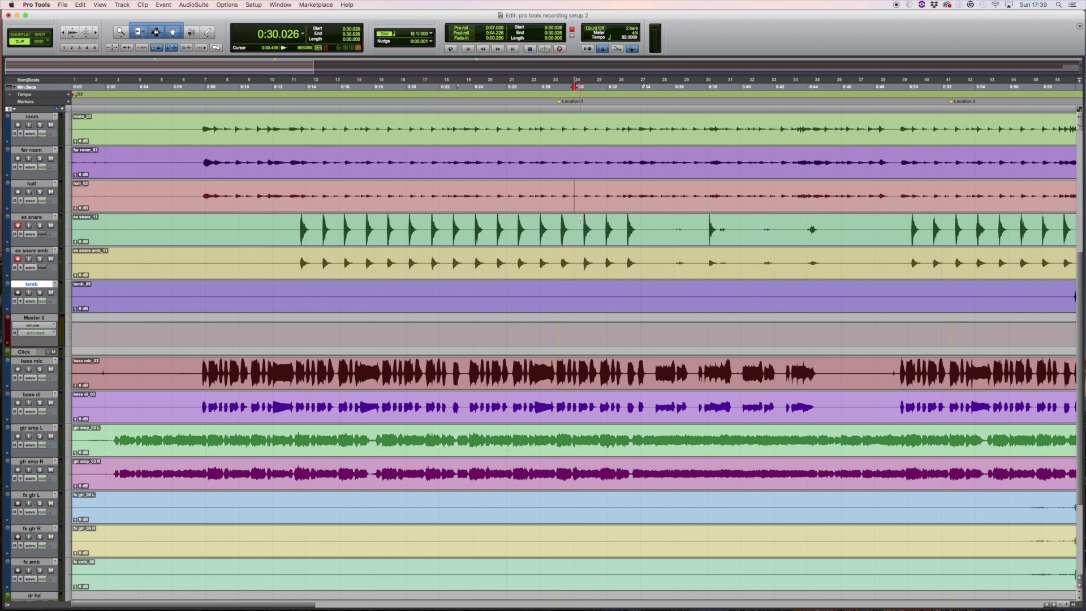
left_click(567, 222)
key("super+bracketleft")
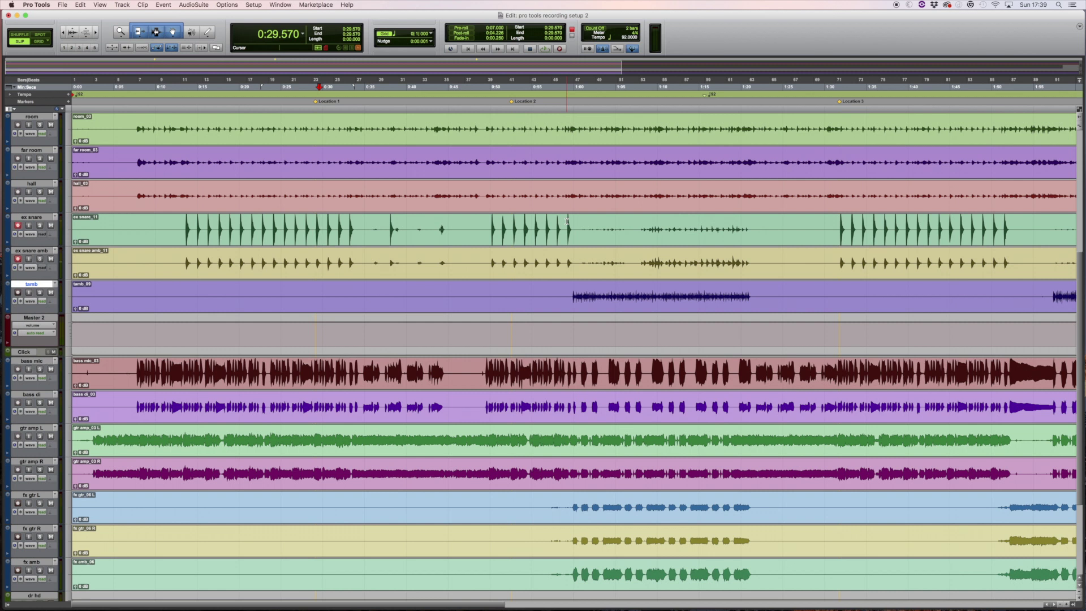
Group the ex snare and ex snare amb tracks as a Mix/Edit group named ex snr
left_click(38, 218)
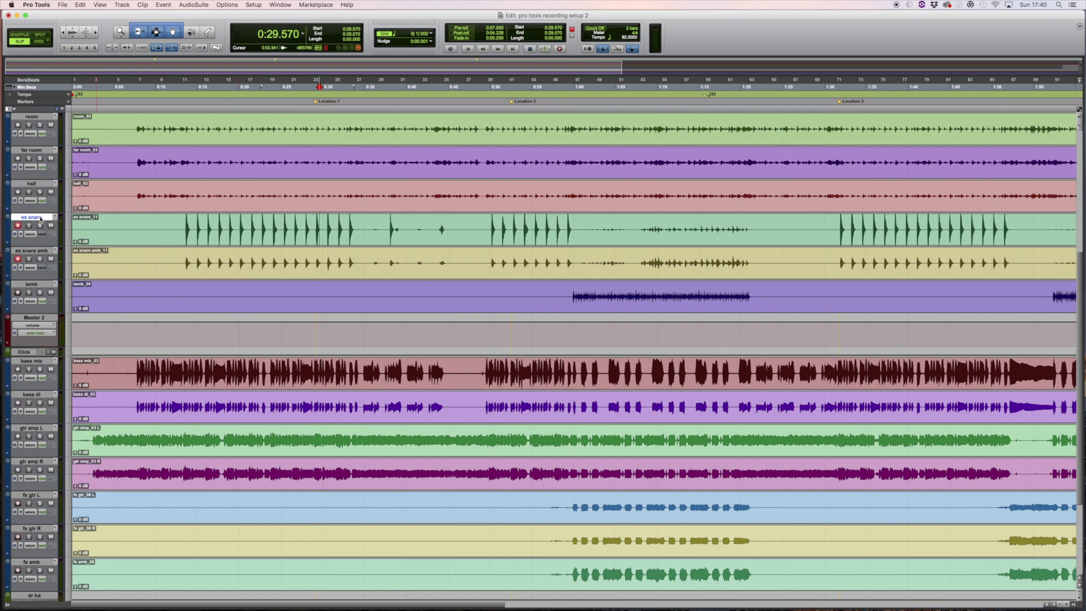
left_click(35, 251, "shift")
key("super+g")
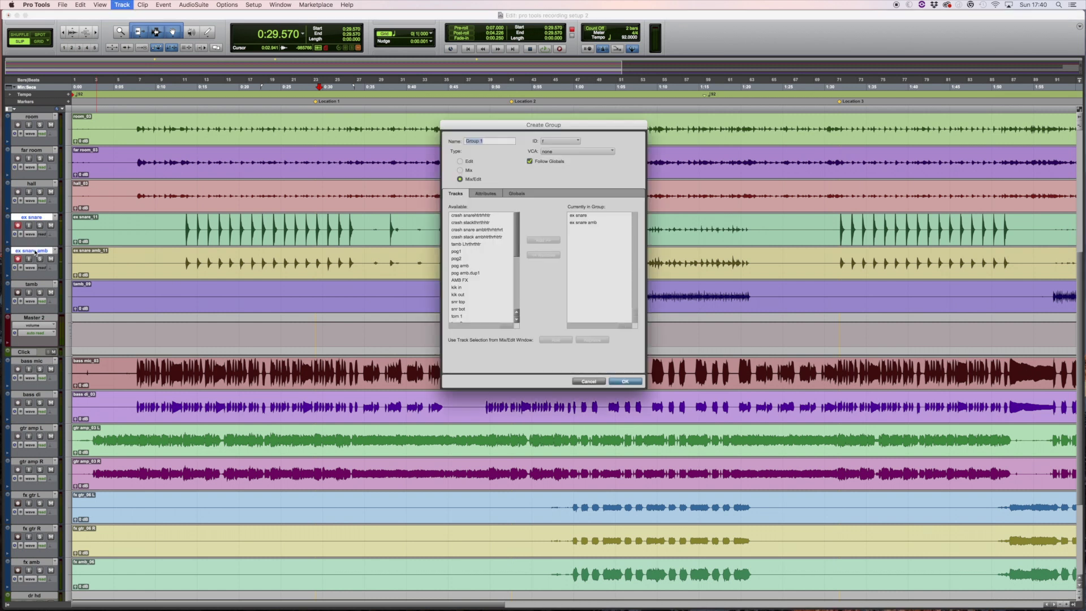
type("snr")
key("Return")
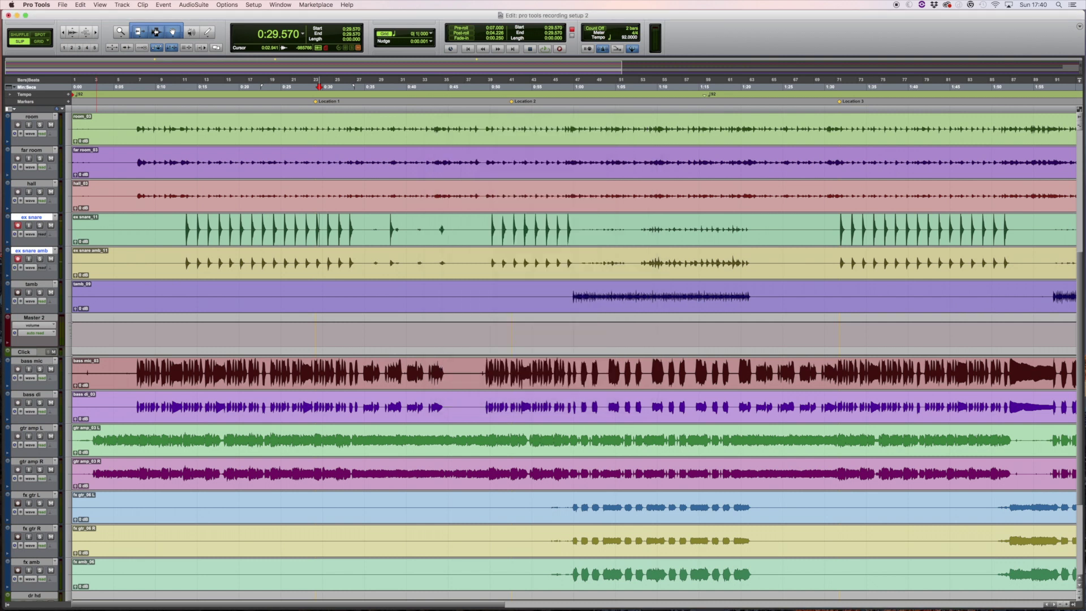
Check the group assignment in the mixer, undo the ex snr group creation and redo it
key("super+equal")
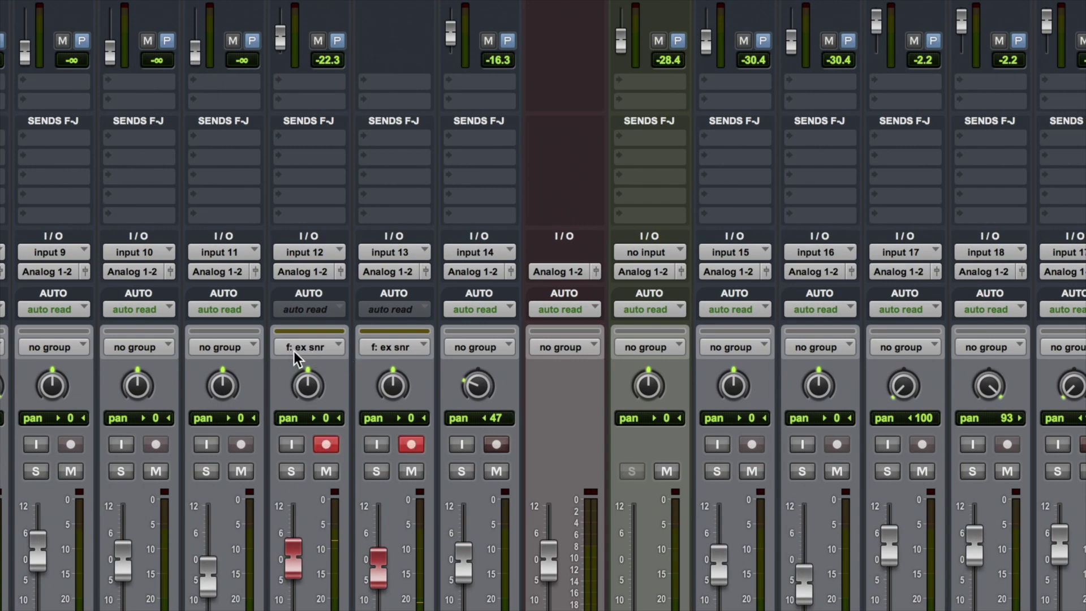
key("super+z")
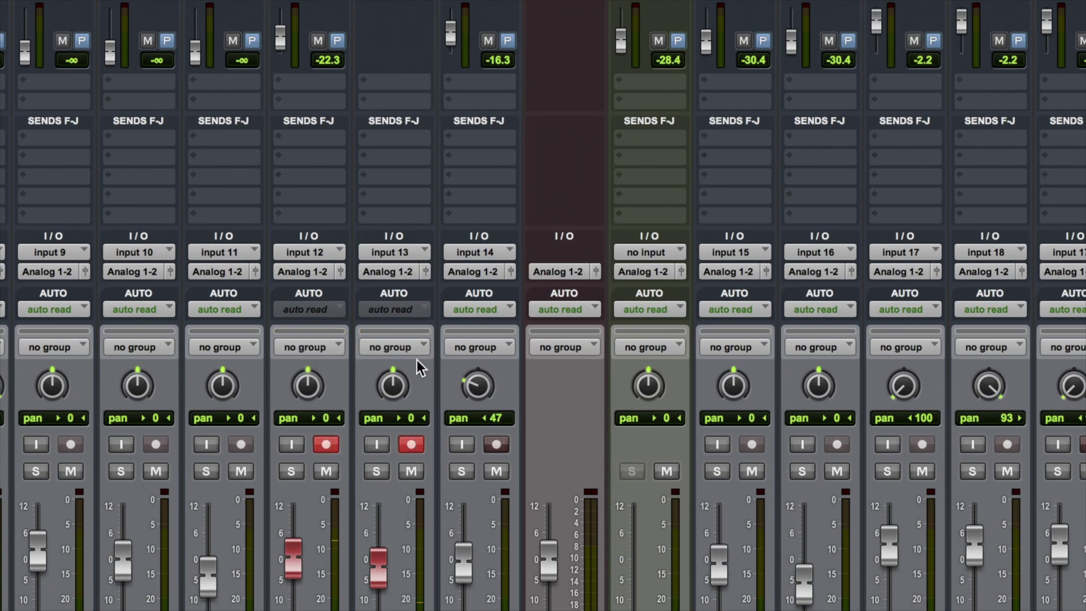
key("super+shift+z")
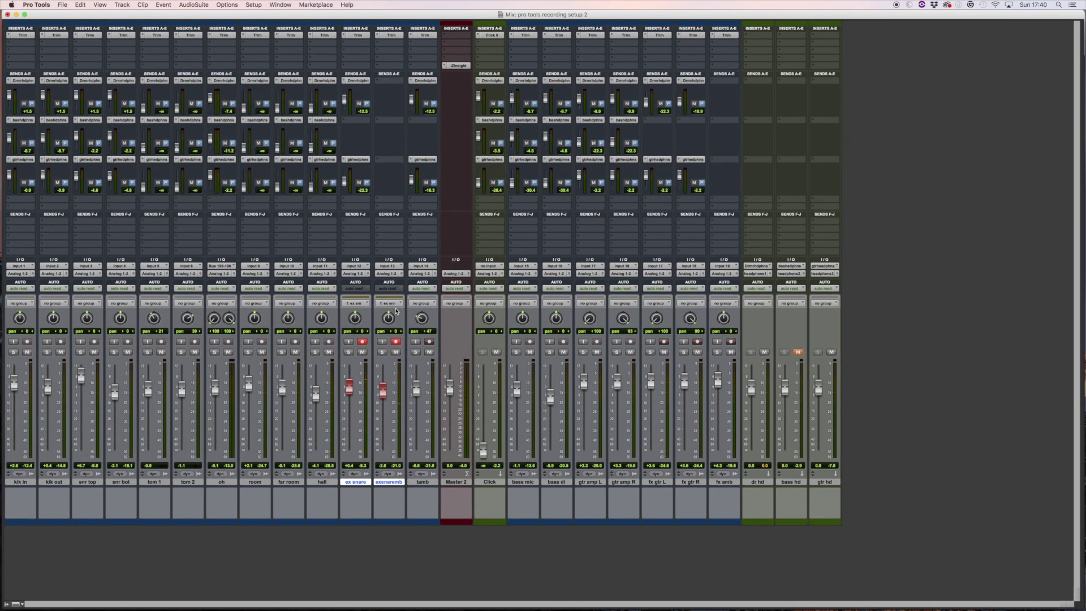
Place the edit cursor at 0:07.912 and duplicate the playlist of the grouped ex snare and ex snare amb tracks
key("super+equal")
left_click(135, 234)
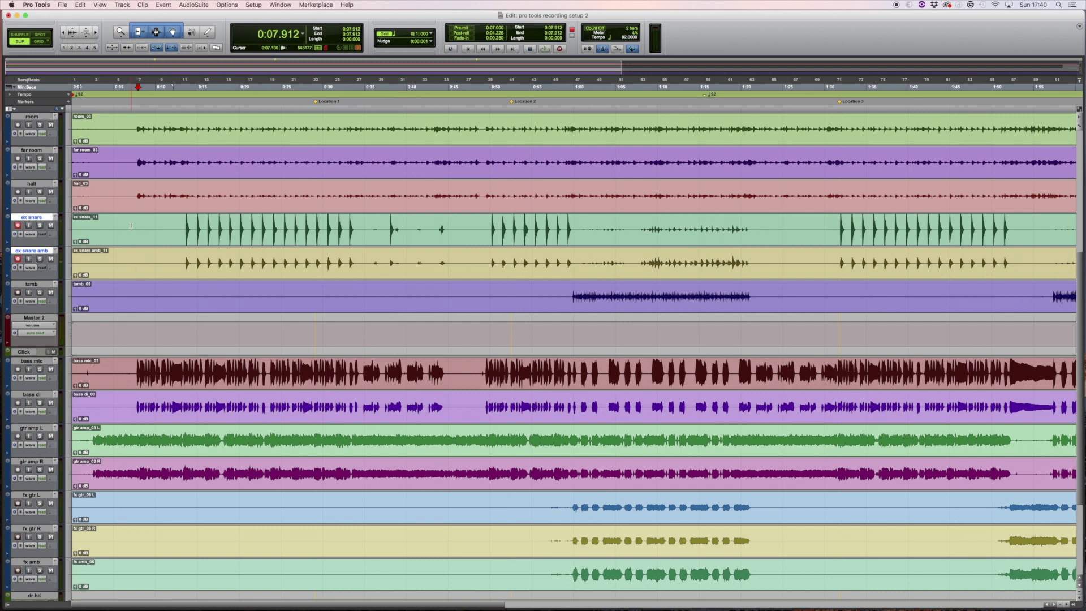
key("super+bracketleft")
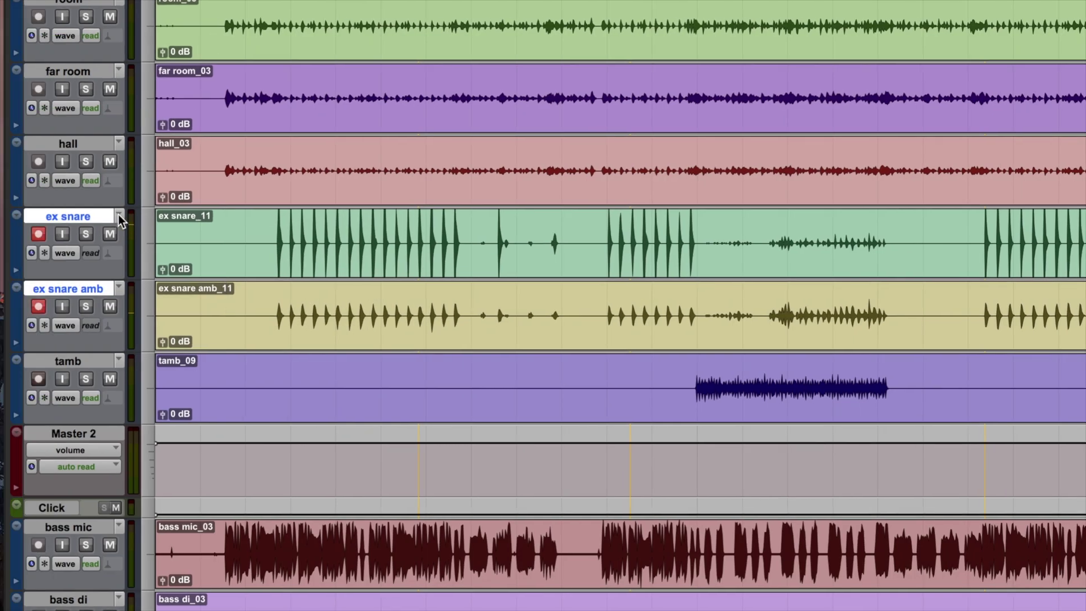
left_click(55, 218)
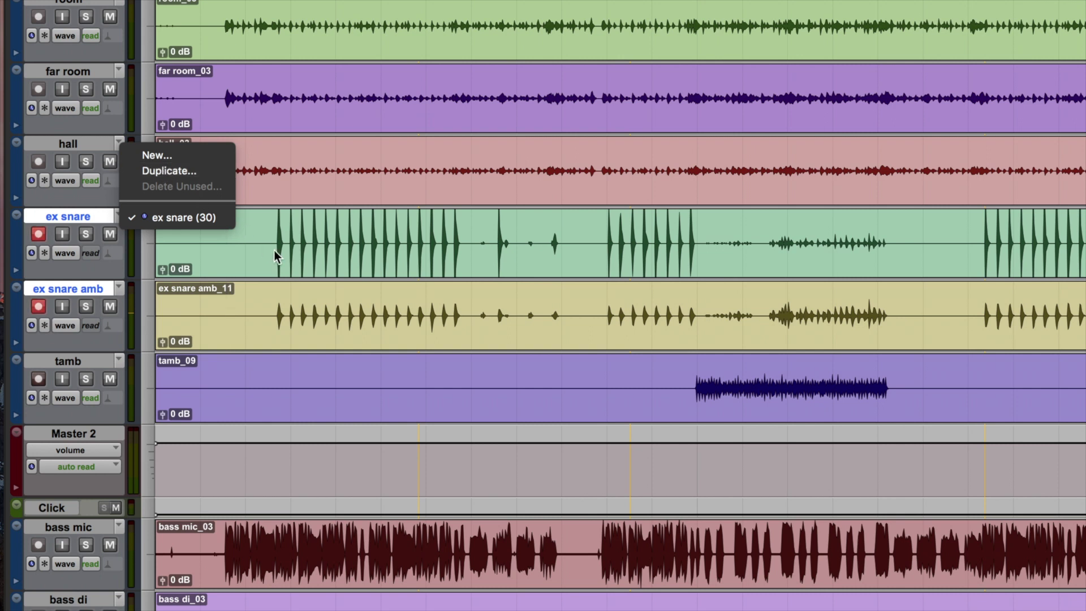
left_click(177, 172)
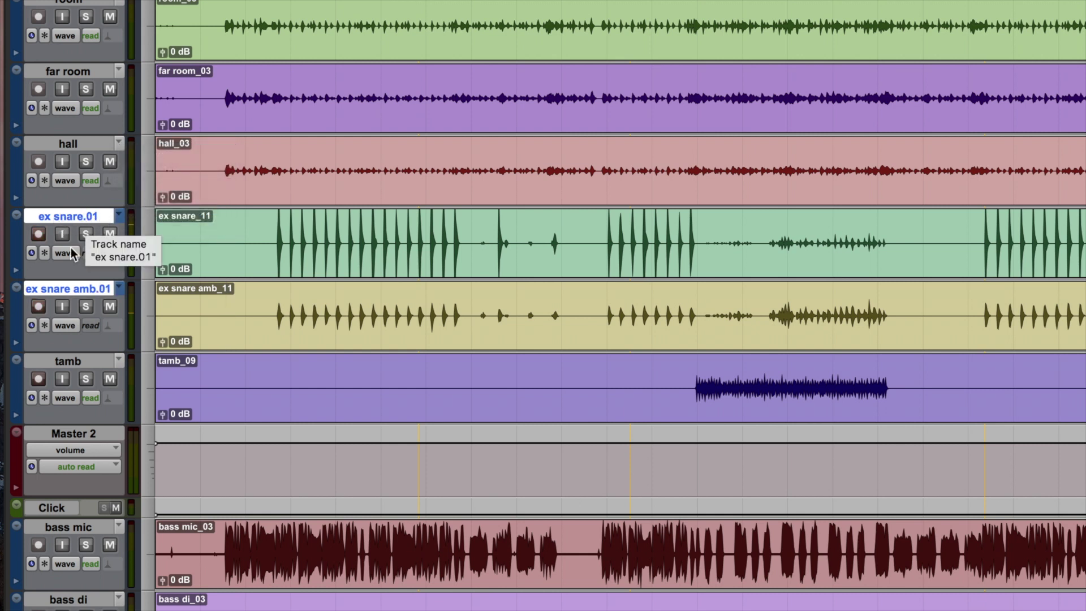
Switch the grouped snare tracks to the original ex snare playlist and back to ex snare.01
left_click(118, 216)
left_click(138, 209)
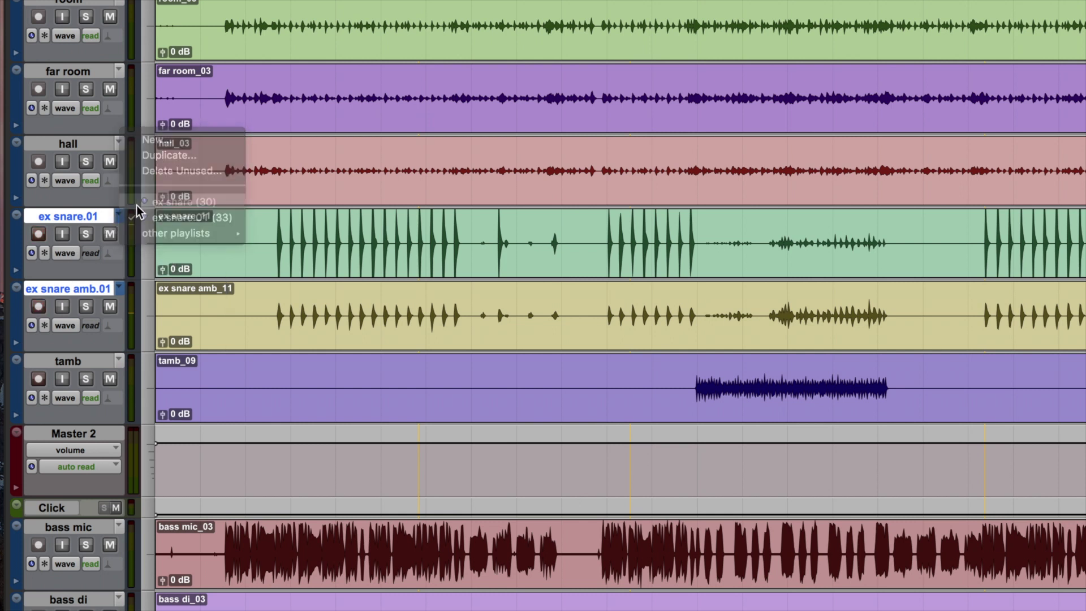
left_click(121, 217)
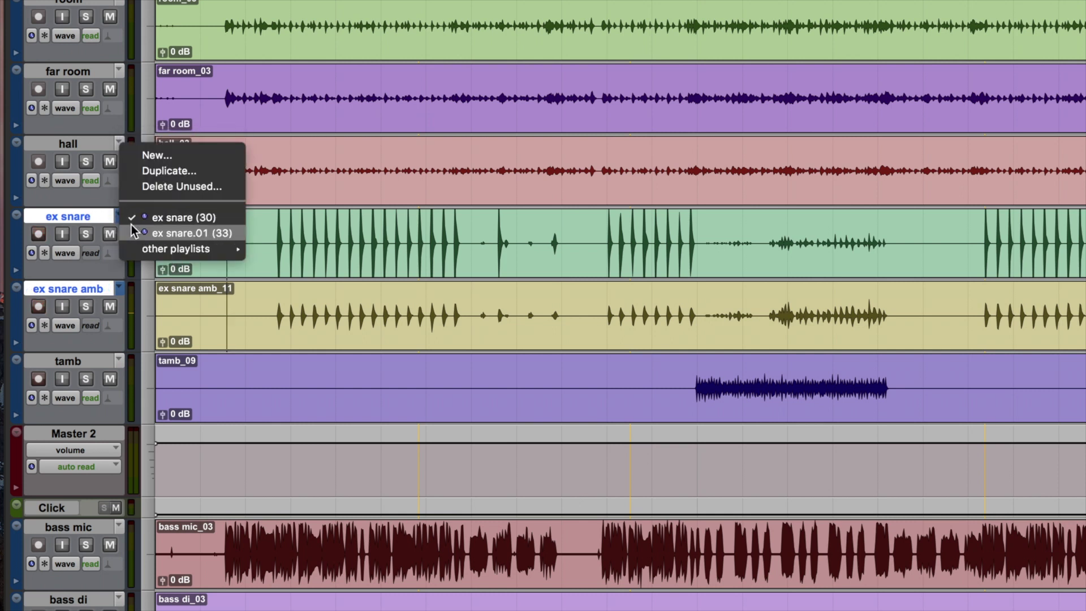
left_click(170, 233)
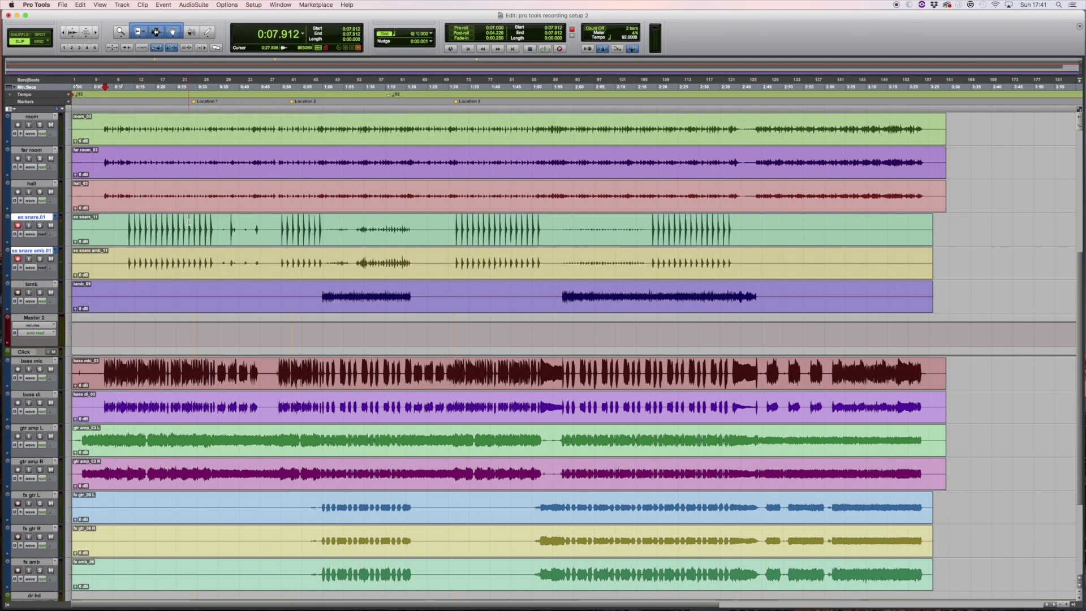
Place the edit cursor on ex snare.01 at 0:29.037, just before the hit at Location 1
left_click(189, 221)
key("super+bracketright")
key("super+bracketright")
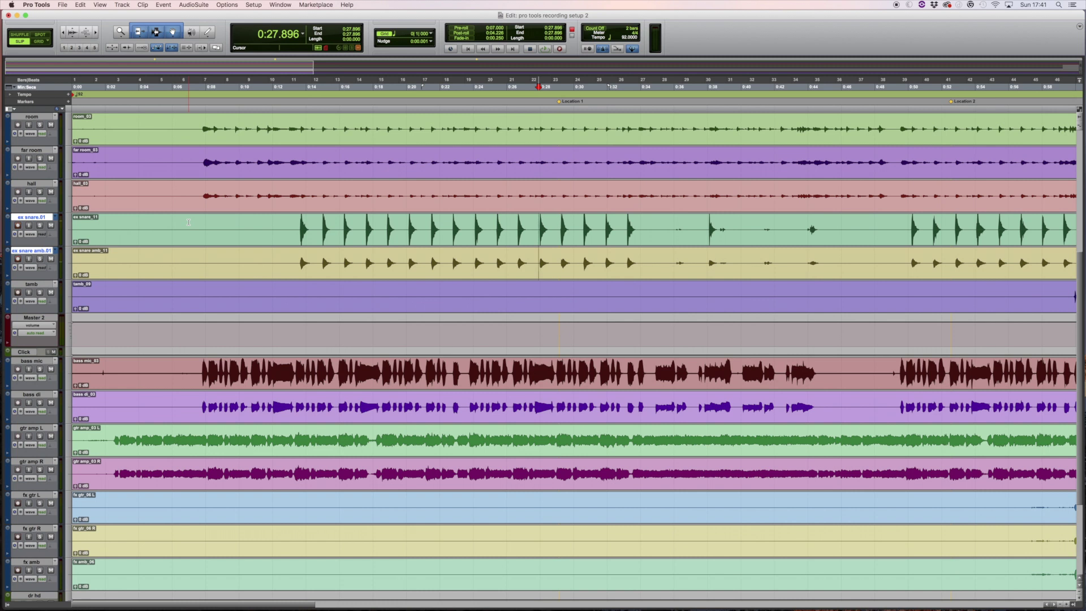
left_click(552, 221)
key("super+bracketright")
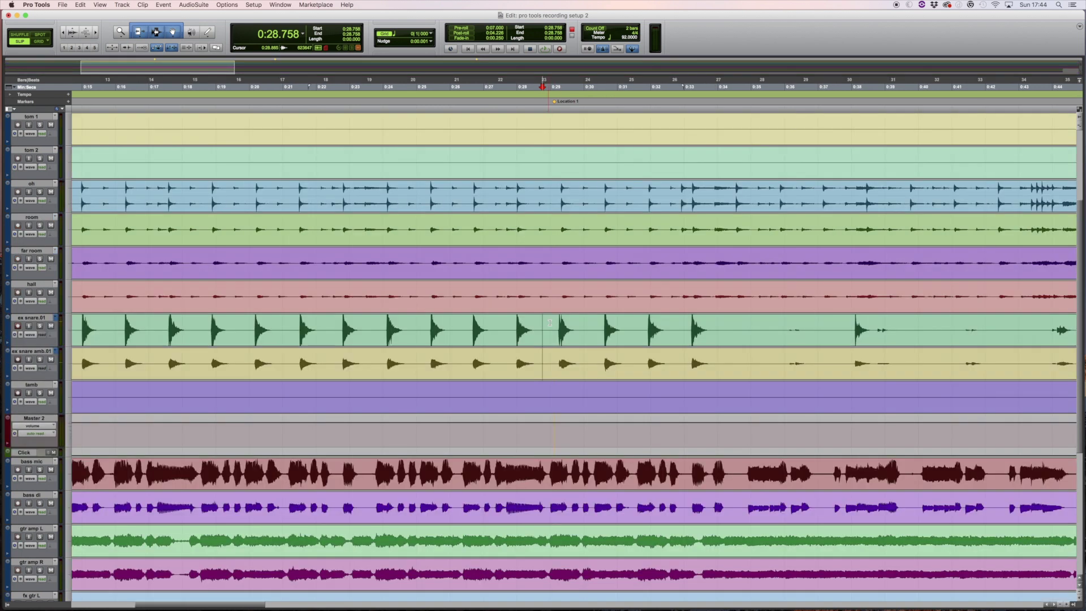
left_click(552, 322)
Show the Transport window clear of the snare tracks and enable pre-roll and post-roll
key("super+1")
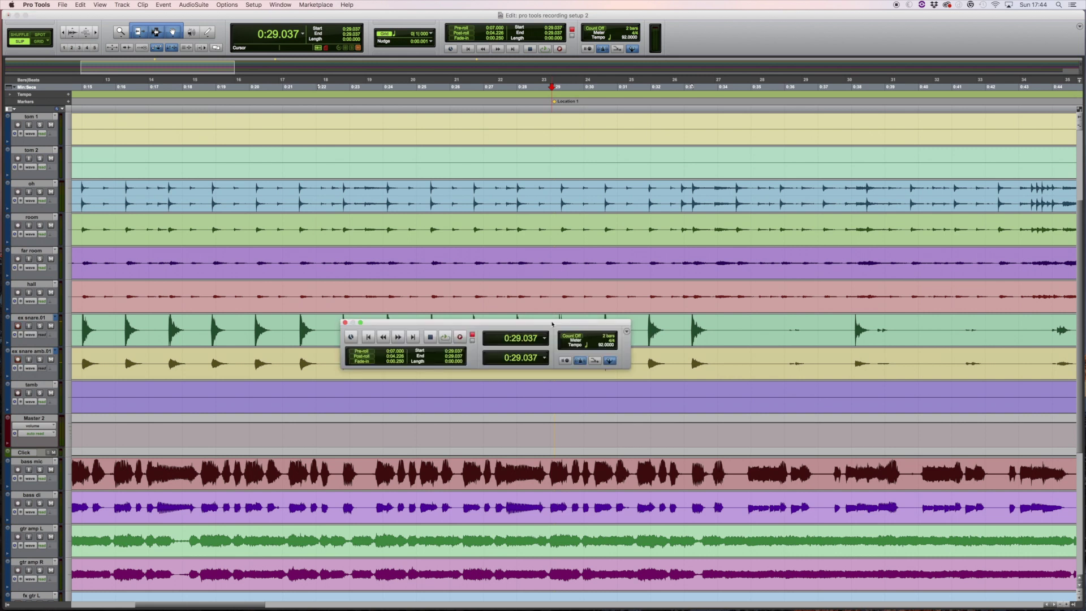
left_click_drag(550, 325, 662, 144)
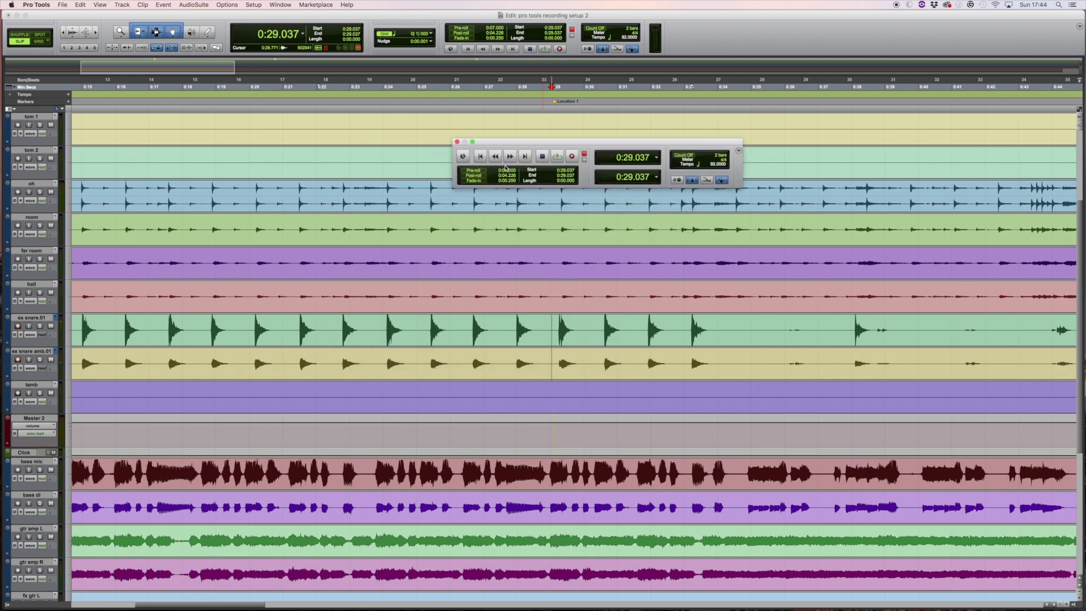
left_click(472, 171)
left_click(473, 175)
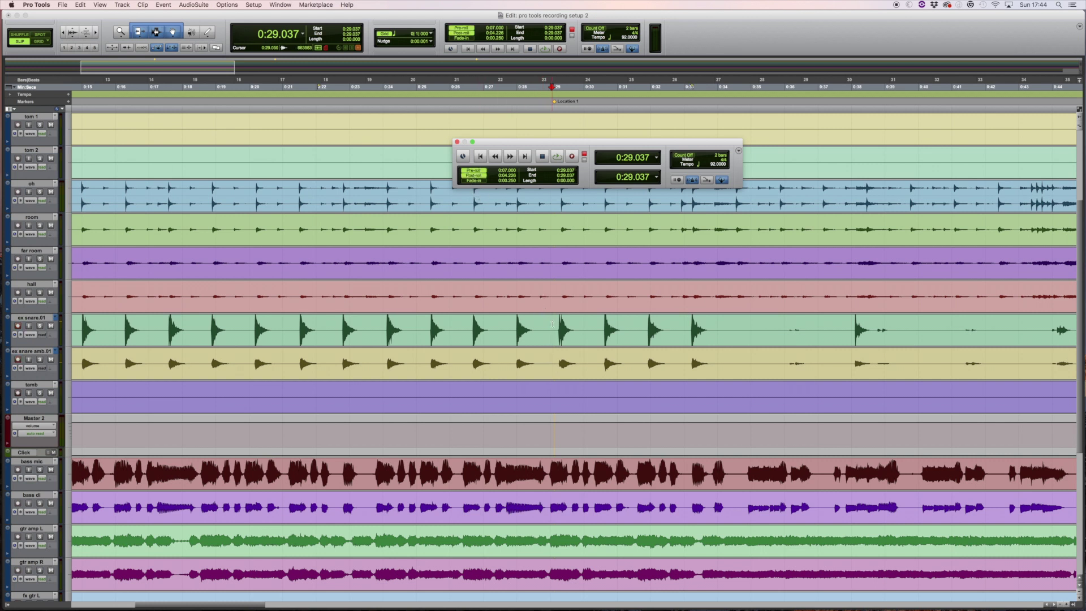
Place the edit cursor on ex snare.01 at 0:27.668 and set the post-roll to 0:05.000
left_click(552, 324)
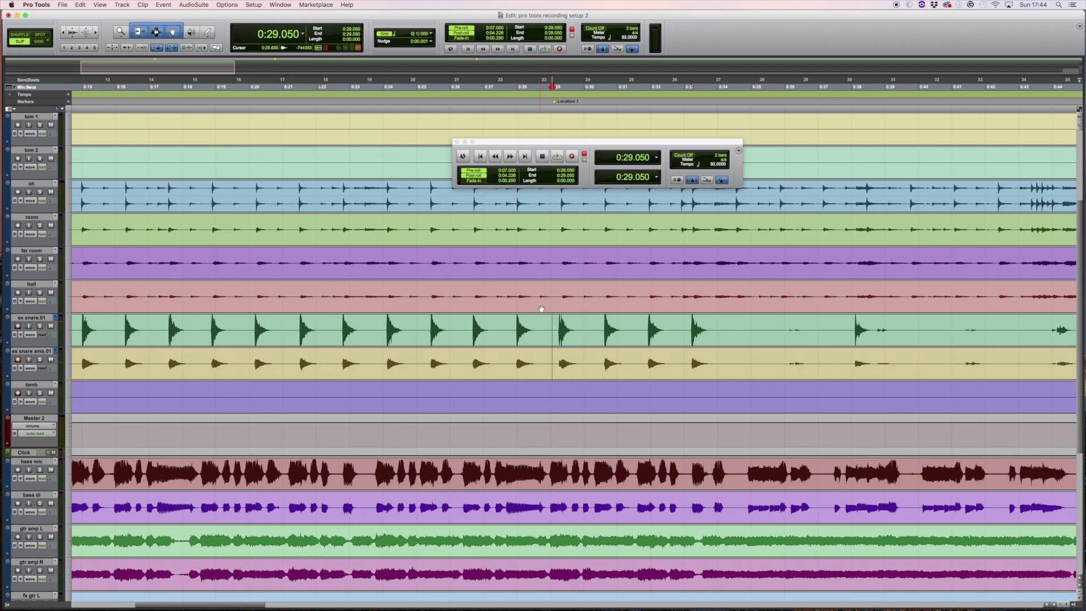
left_click(506, 320)
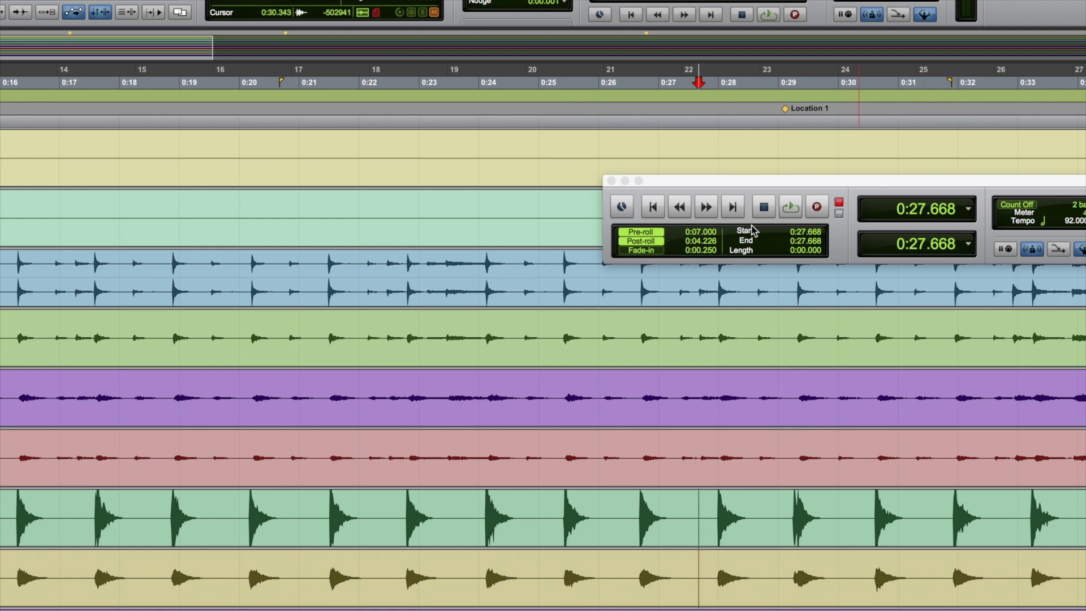
left_click(697, 242)
type("0")
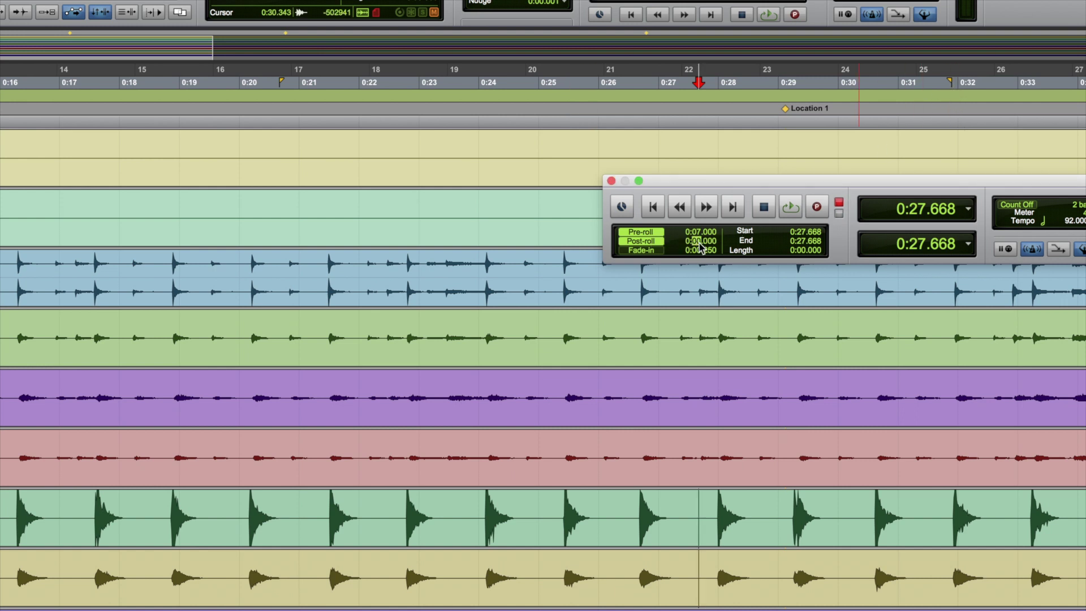
type("5")
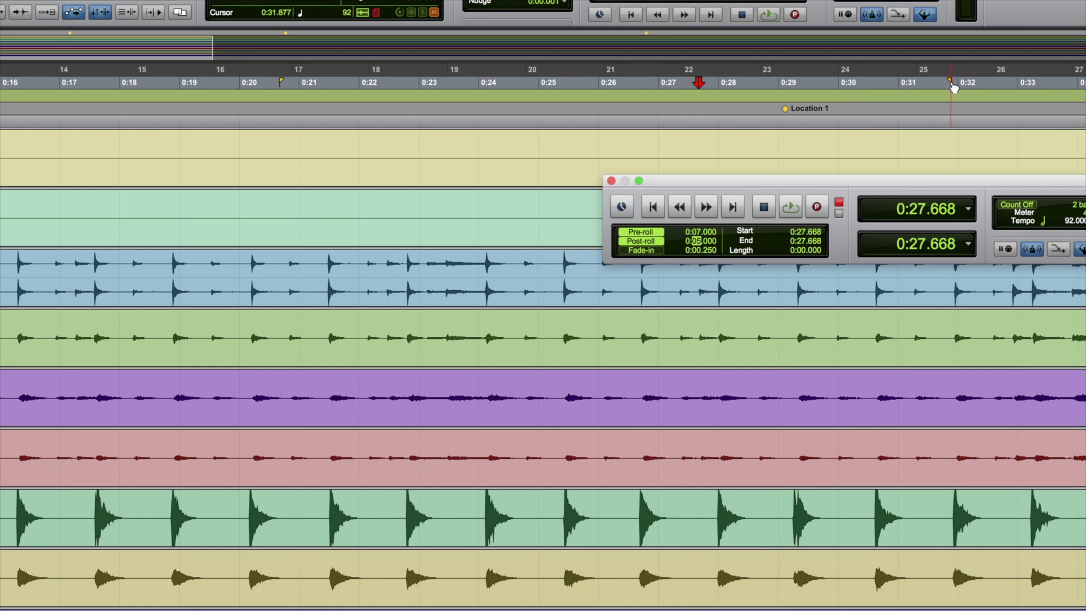
key("Return")
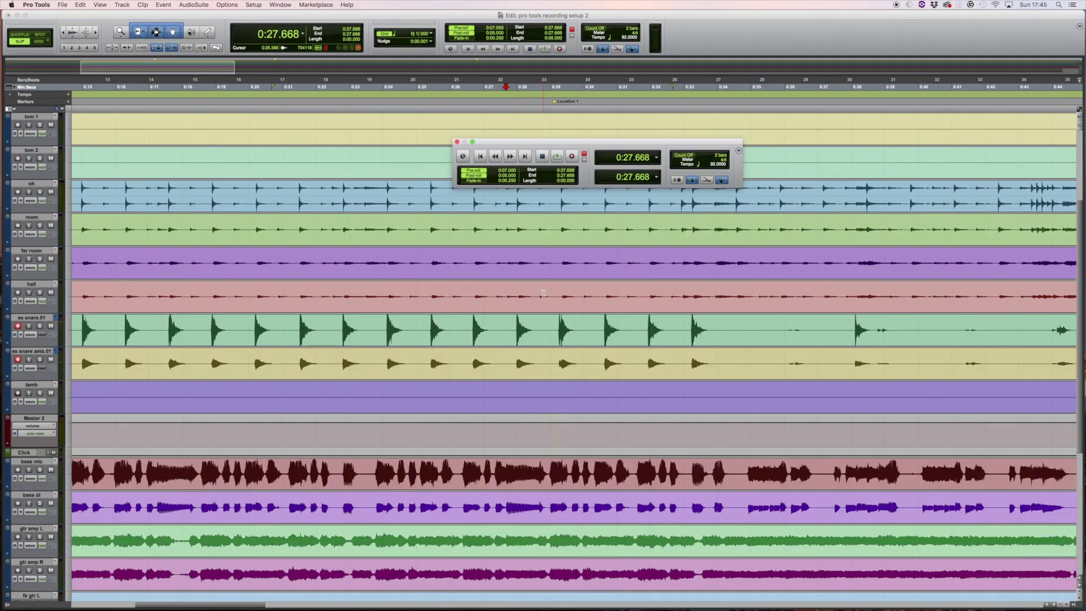
Select the snare hit at Location 1 from 0:29.037 to 0:30.166 and keep the record mode on QuickPunch
left_click(552, 320)
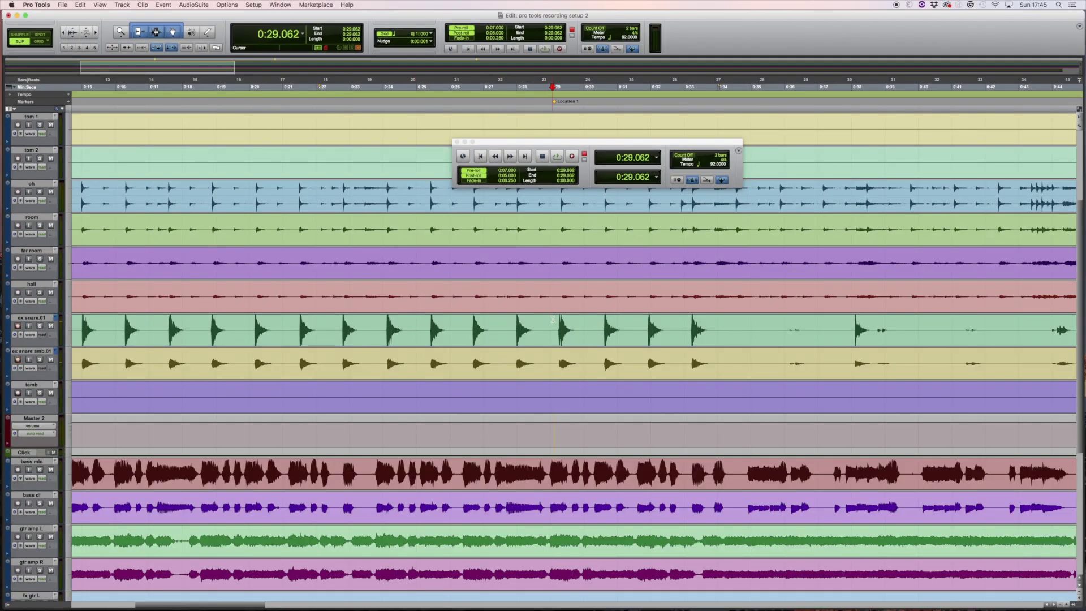
key("super+bracketright")
left_click_drag(573, 330, 647, 334)
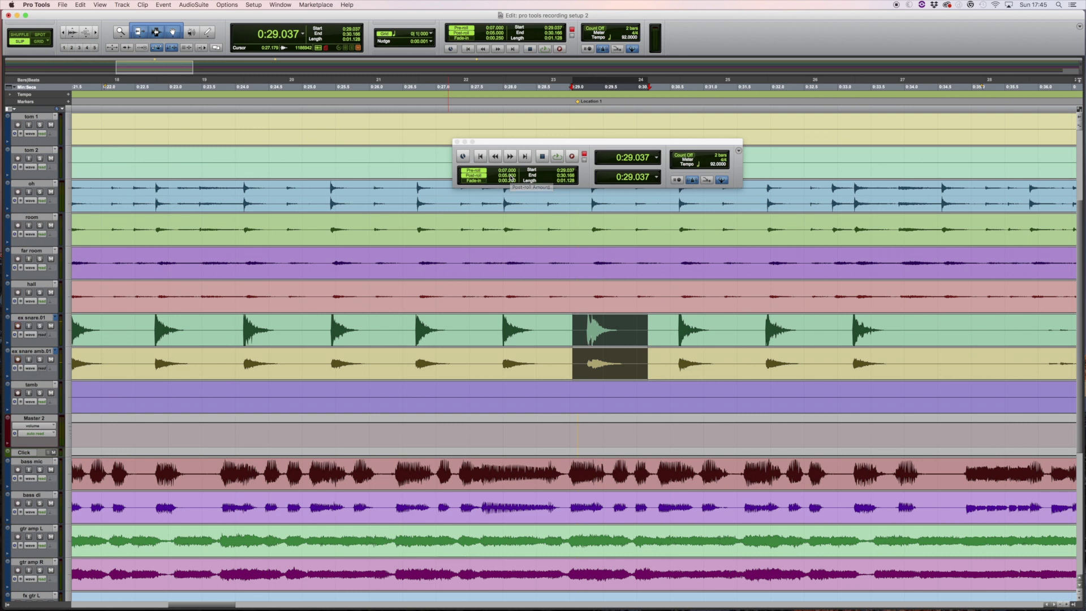
right_click(576, 159)
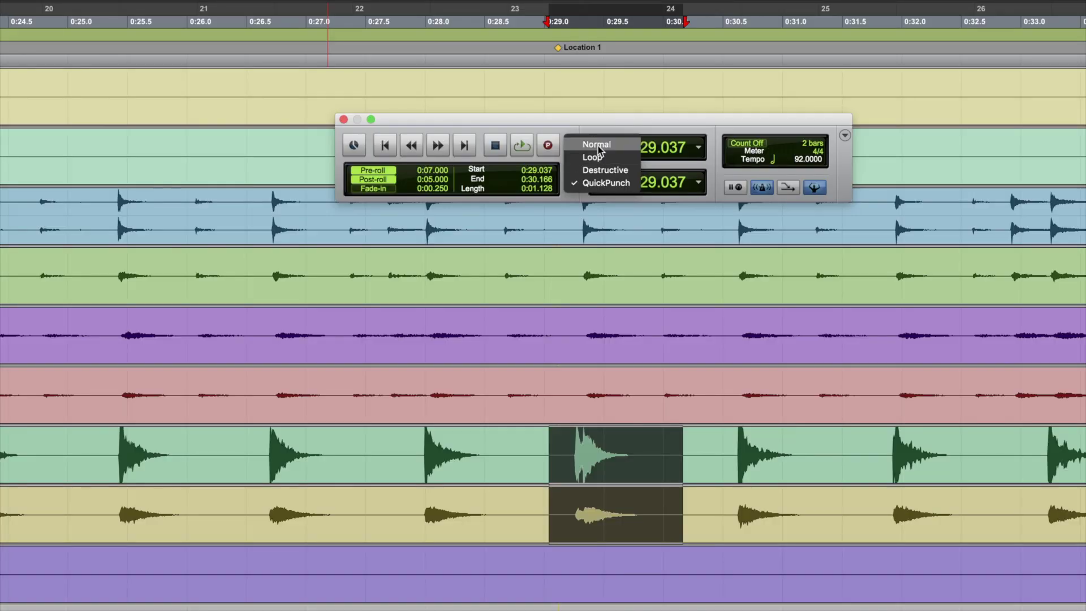
left_click(606, 184)
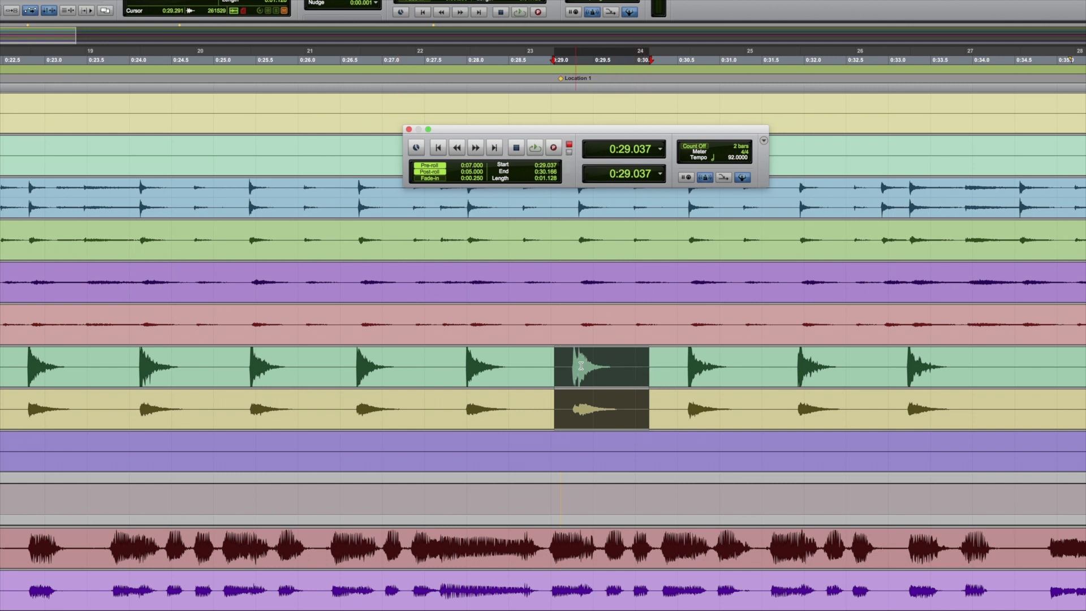
Select the Location 1 hit from 0:29.170 to 0:29.988 on both snare tracks and record a punch-in over it
left_click_drag(631, 364, 567, 371)
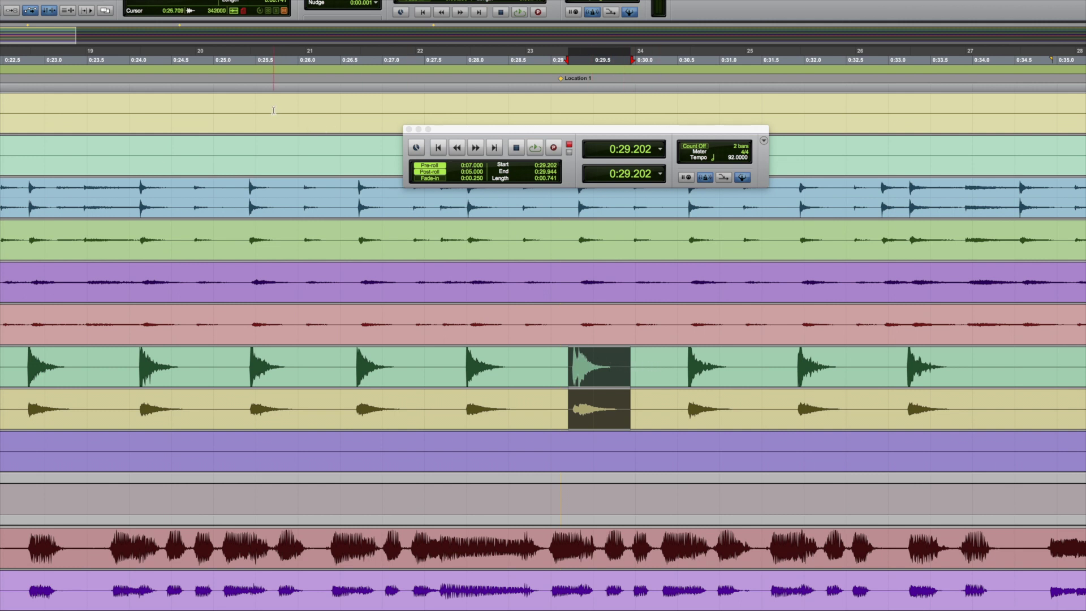
left_click(543, 108)
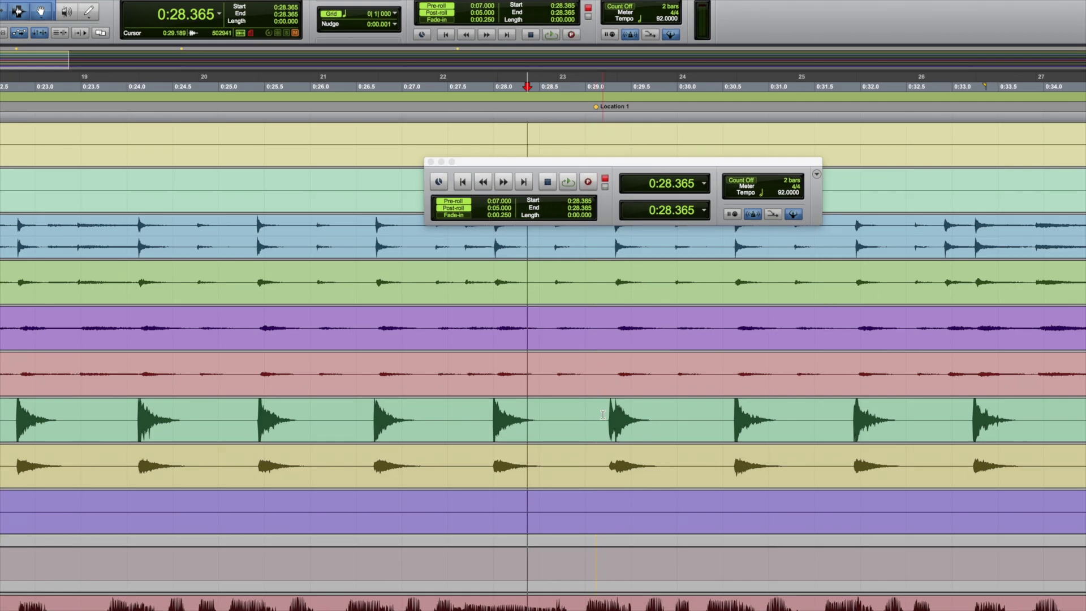
left_click(615, 398)
left_click_drag(601, 413, 676, 456)
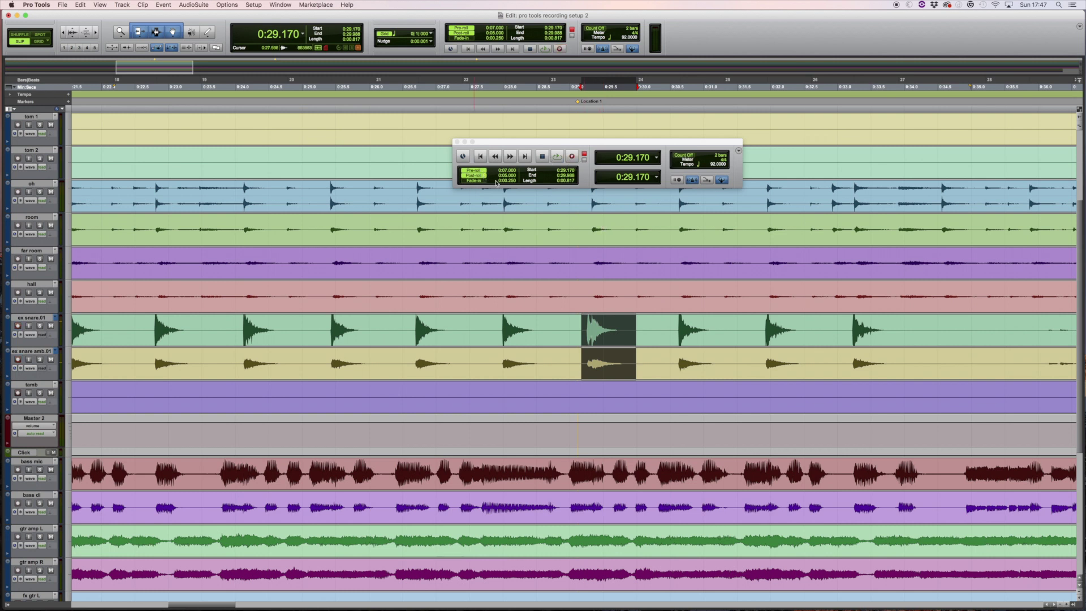
left_click(559, 157)
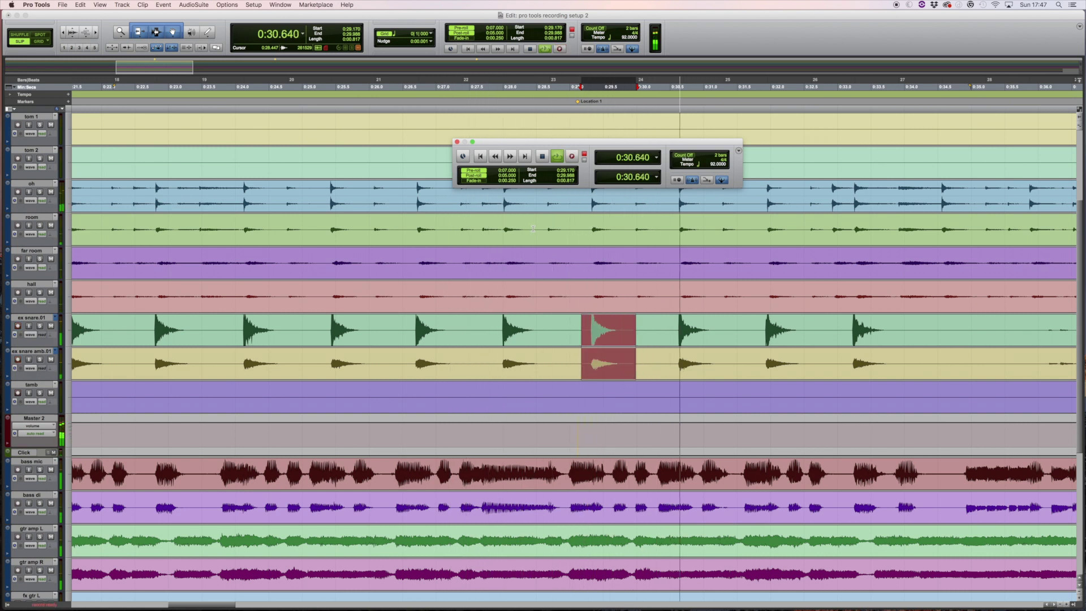
key("space")
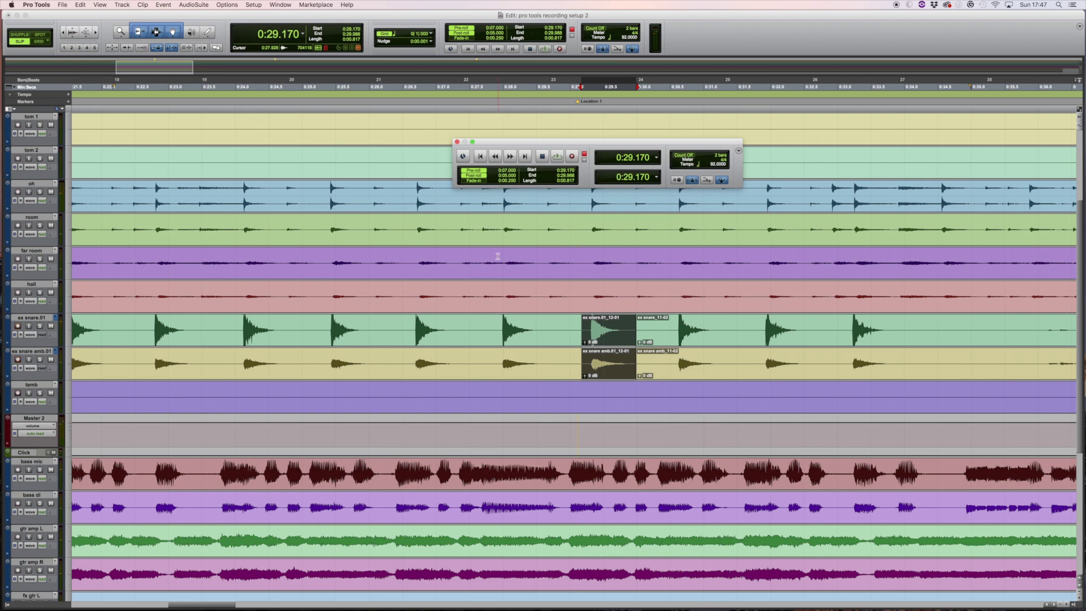
Play back the Location 1 punch-in in context, starting from about 0:27.763
left_click(472, 225)
key("space")
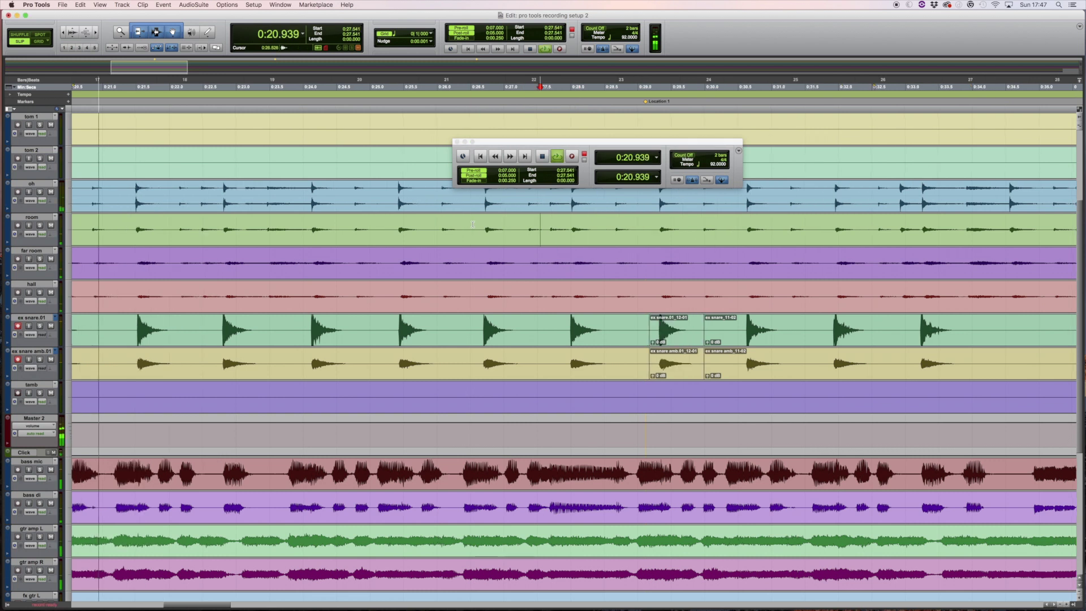
key("space")
left_click(555, 250)
key("space")
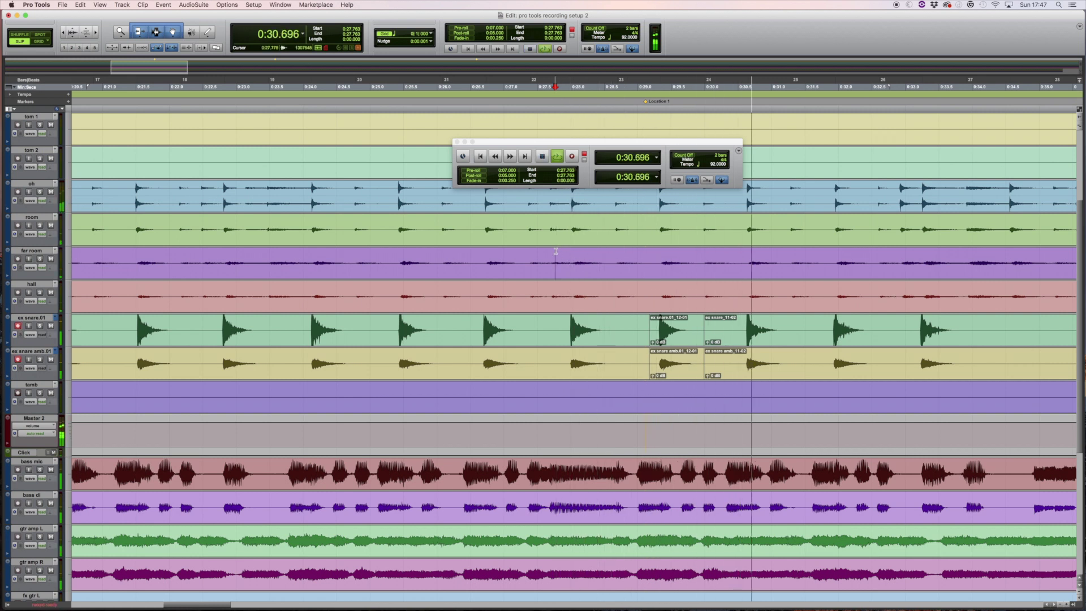
key("space")
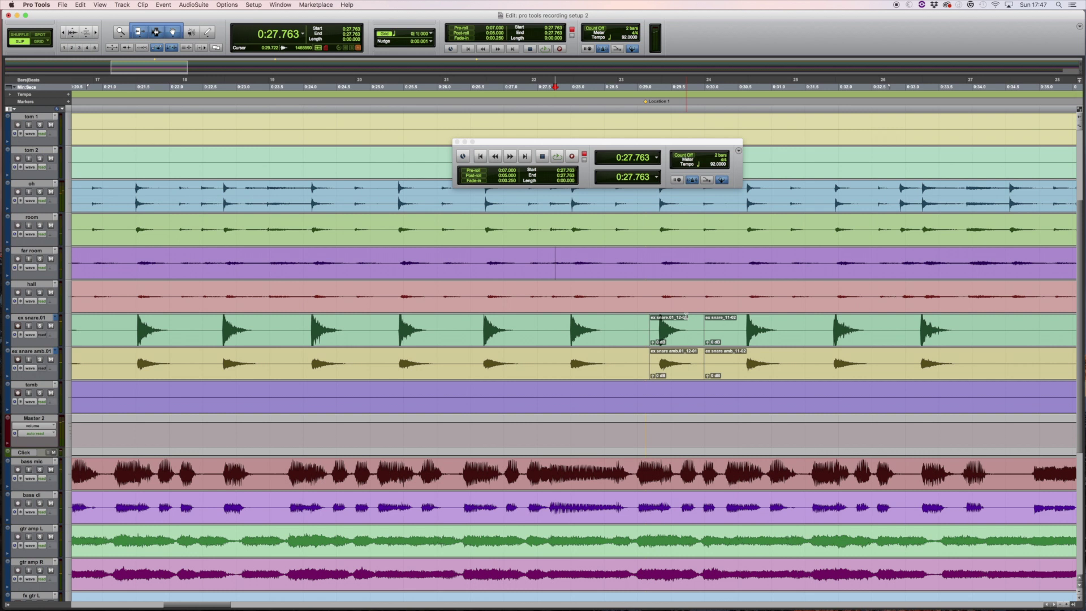
Extend the end of the punched Location 1 clips on both snare tracks to 0:30.578
left_click_drag(700, 327, 744, 327)
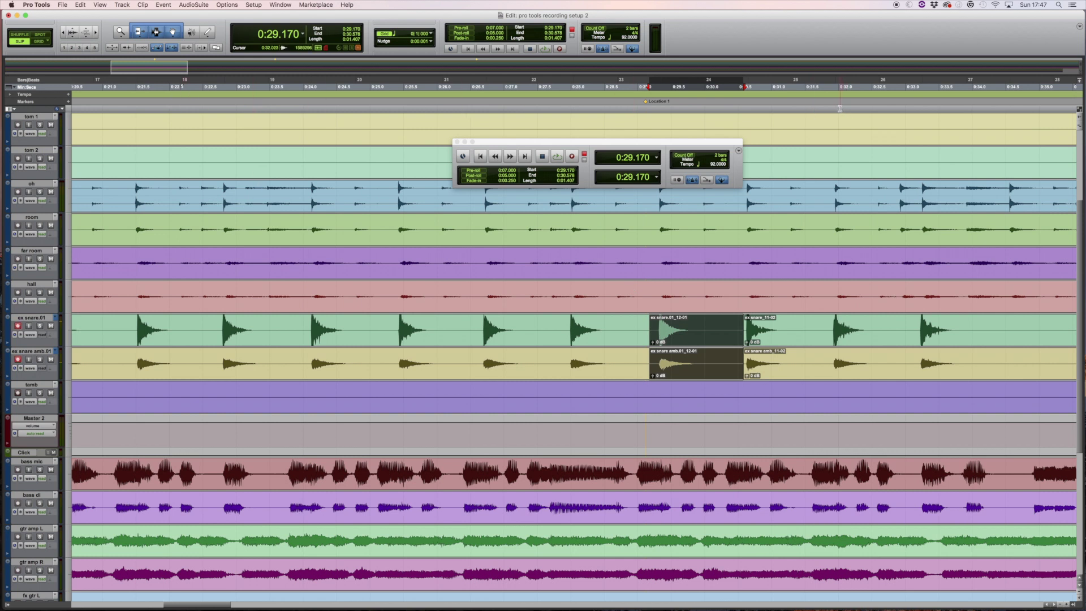
key("r")
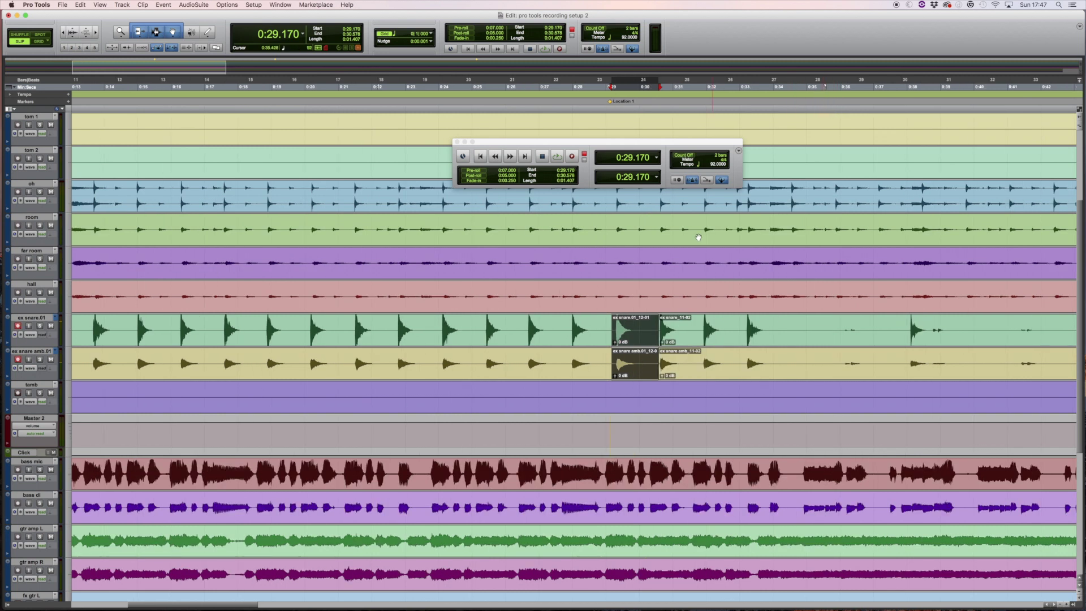
left_click(638, 326)
key("super+bracketright")
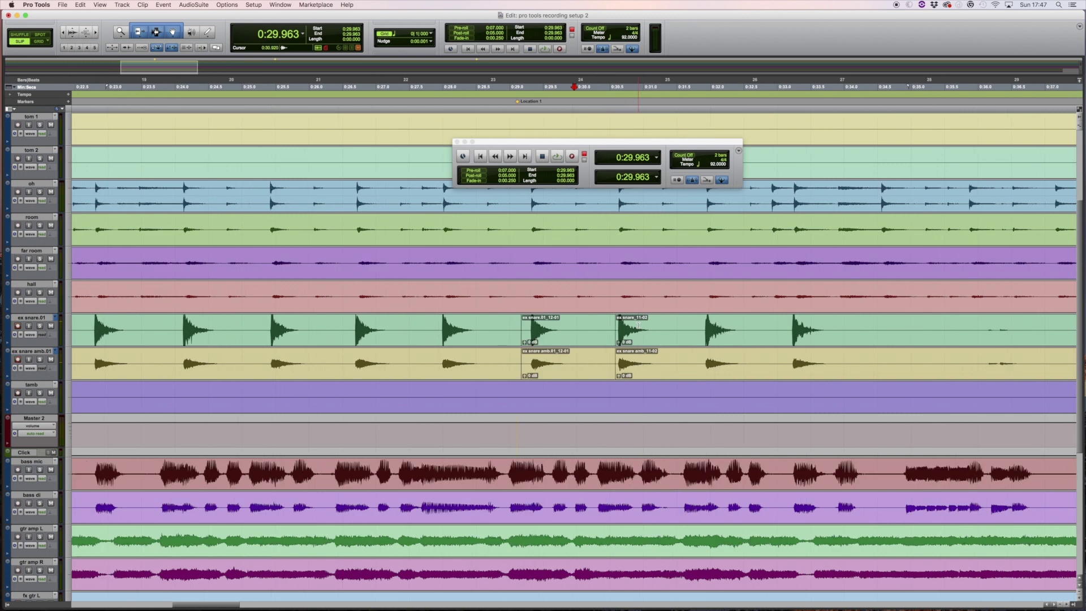
Try extending the original snare clips over the Location 1 punch, audition the old hit, and undo the extension
key("Return")
left_click(523, 325, "shift")
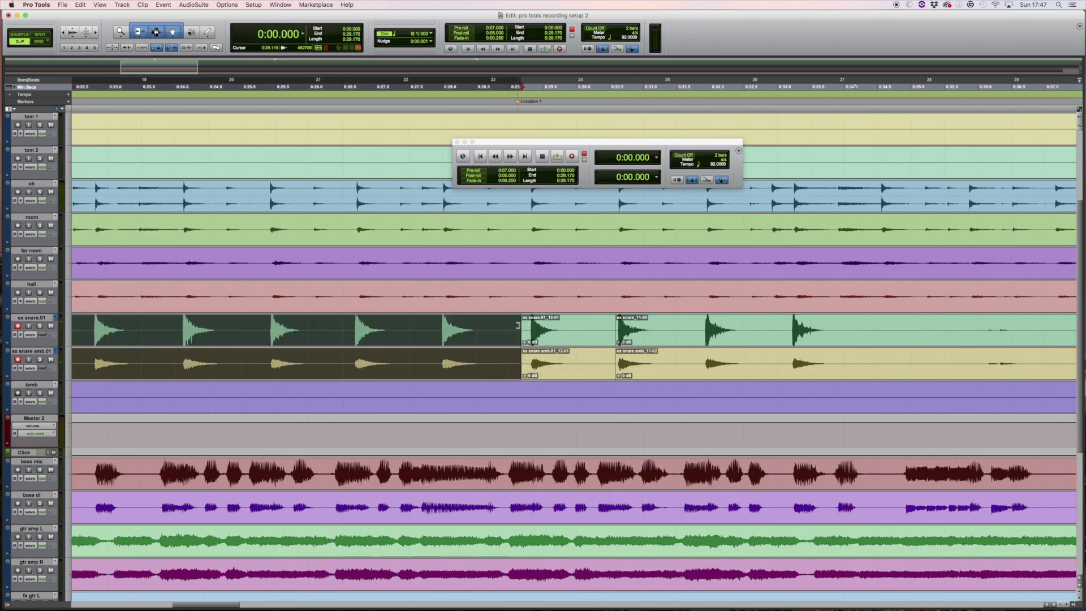
left_click_drag(563, 326, 617, 328)
left_click(405, 317)
key("space")
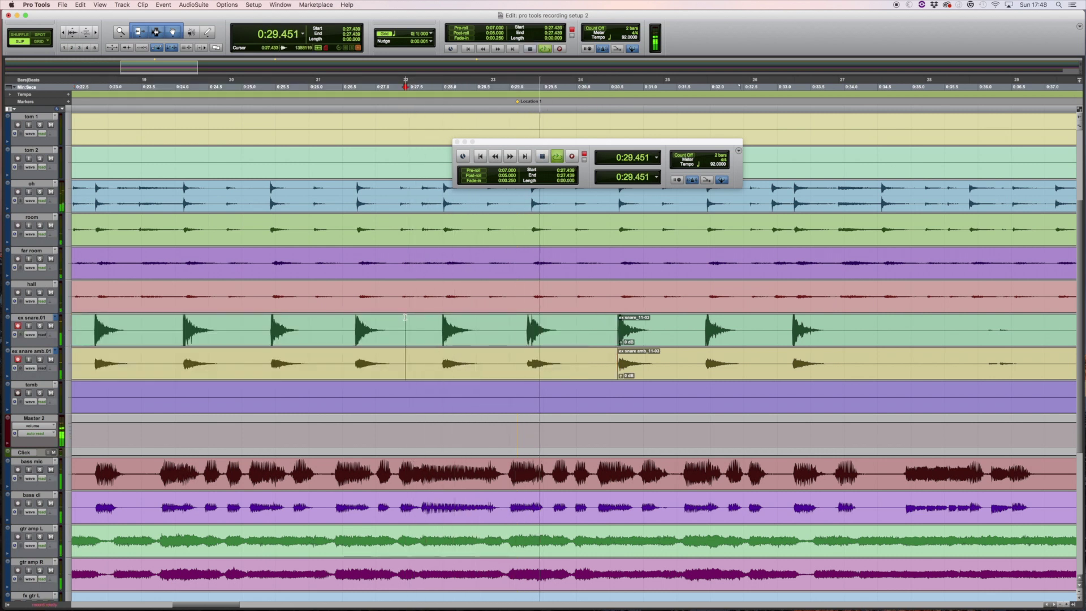
key("space")
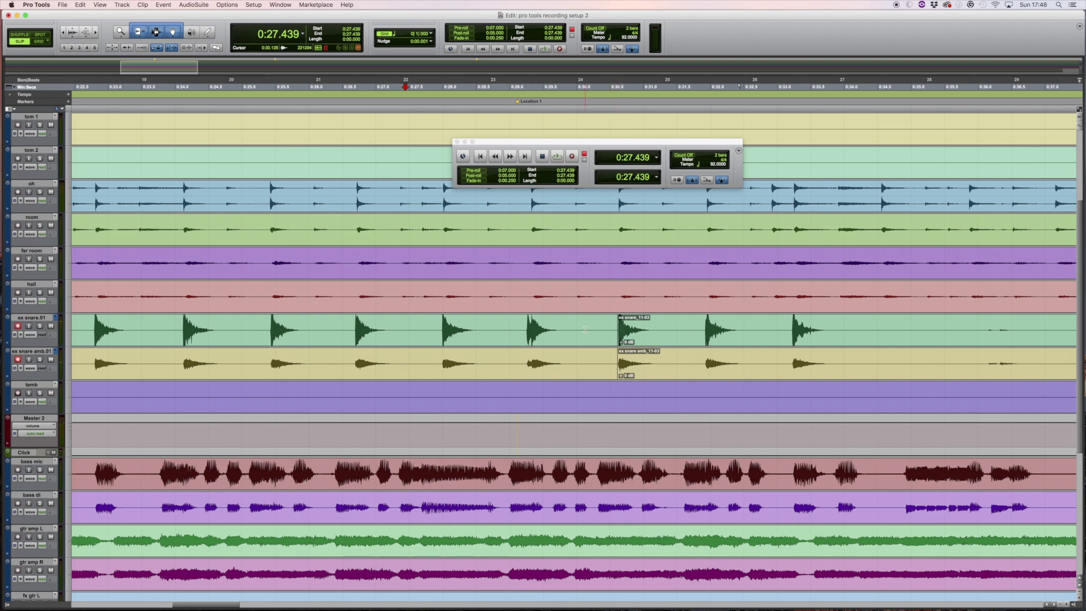
key("super+z")
Select the snare hit at Location 2 on both snare tracks from 0:52.711 to 0:53.598
left_click(541, 327)
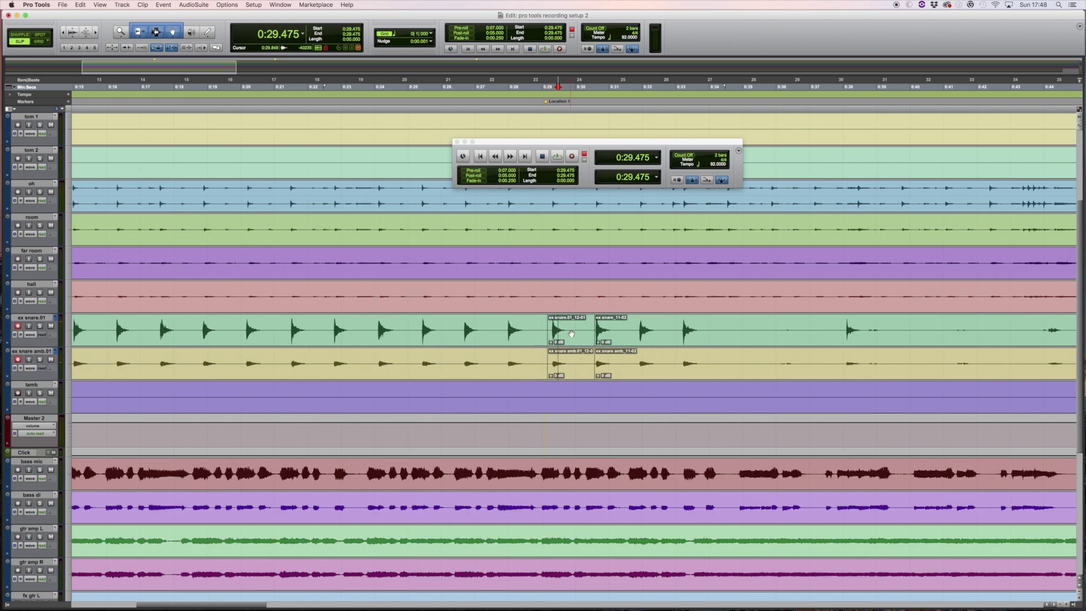
key("super+bracketleft")
key("super+bracketleft")
left_click(949, 327)
key("super+bracketright")
left_click_drag(586, 324, 615, 328)
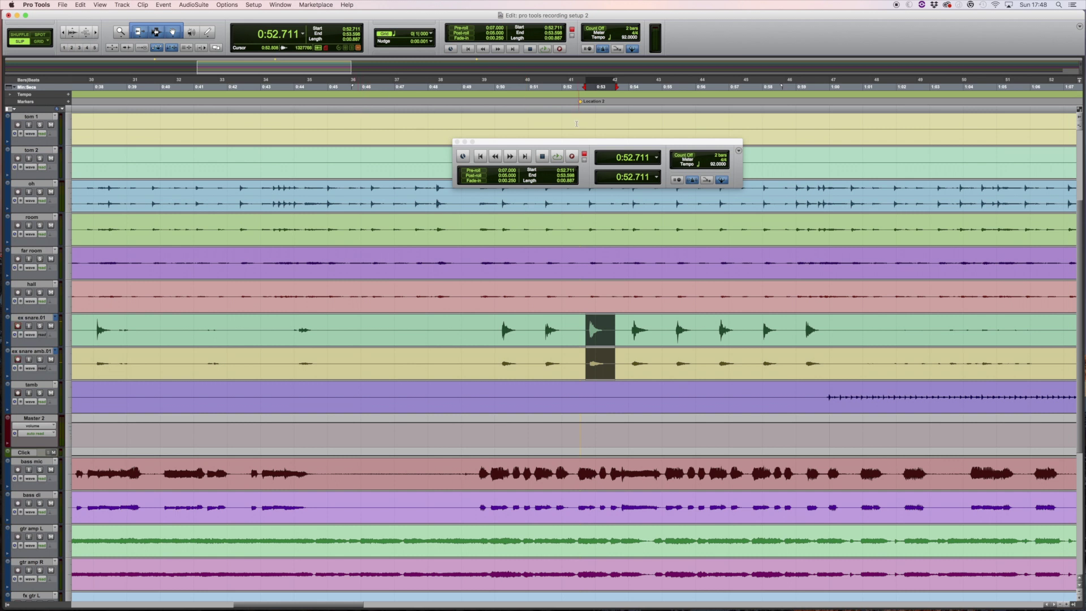
Enable pre-roll and post-roll and record a punch-in over the selected Location 2 hit
left_click(474, 170)
left_click(474, 175)
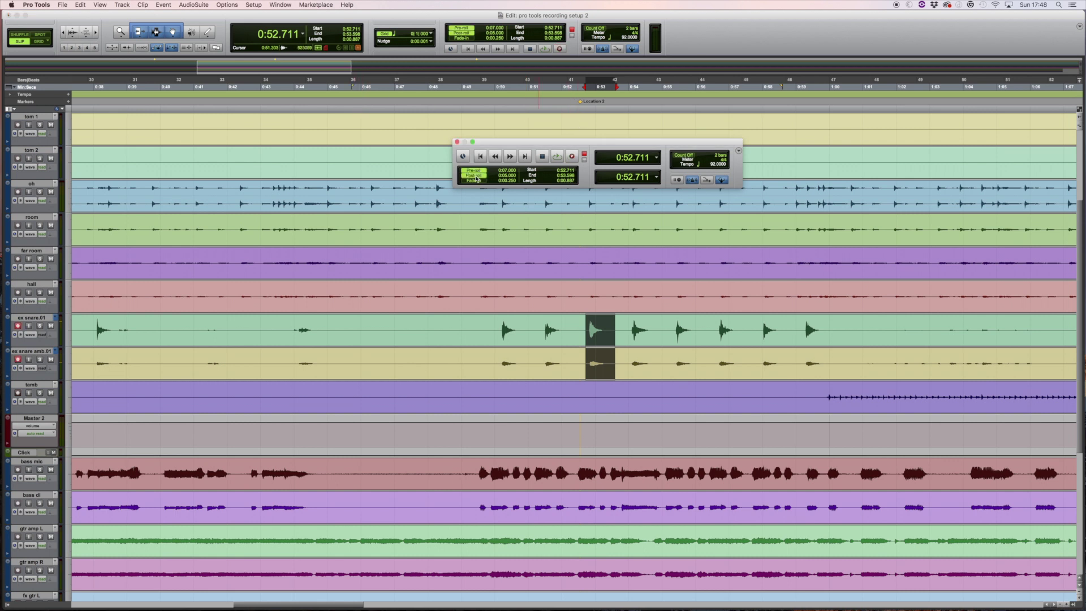
left_click(573, 157)
left_click(558, 156)
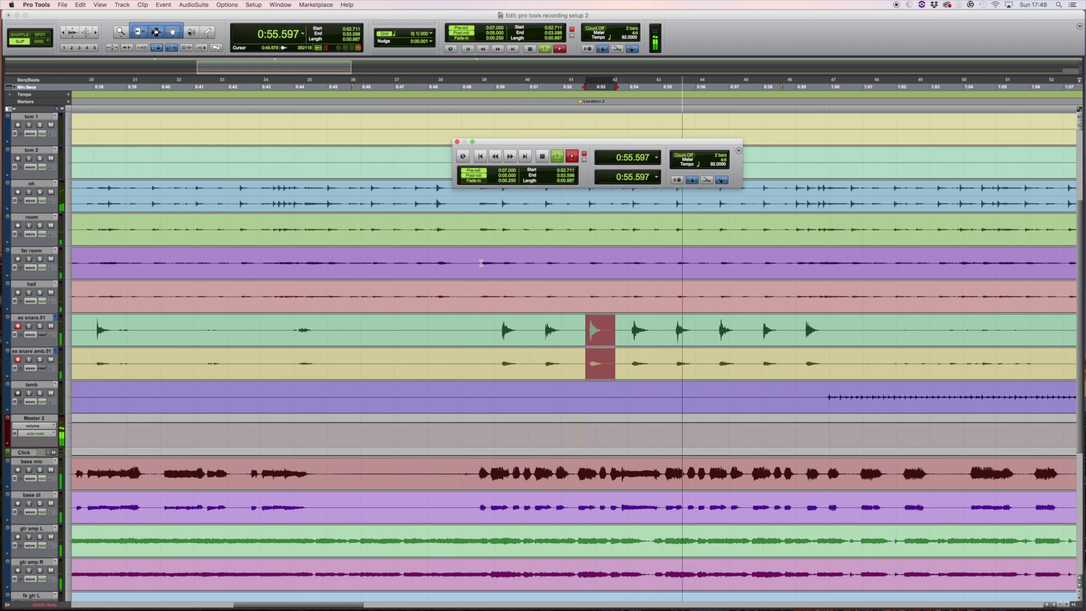
key("space")
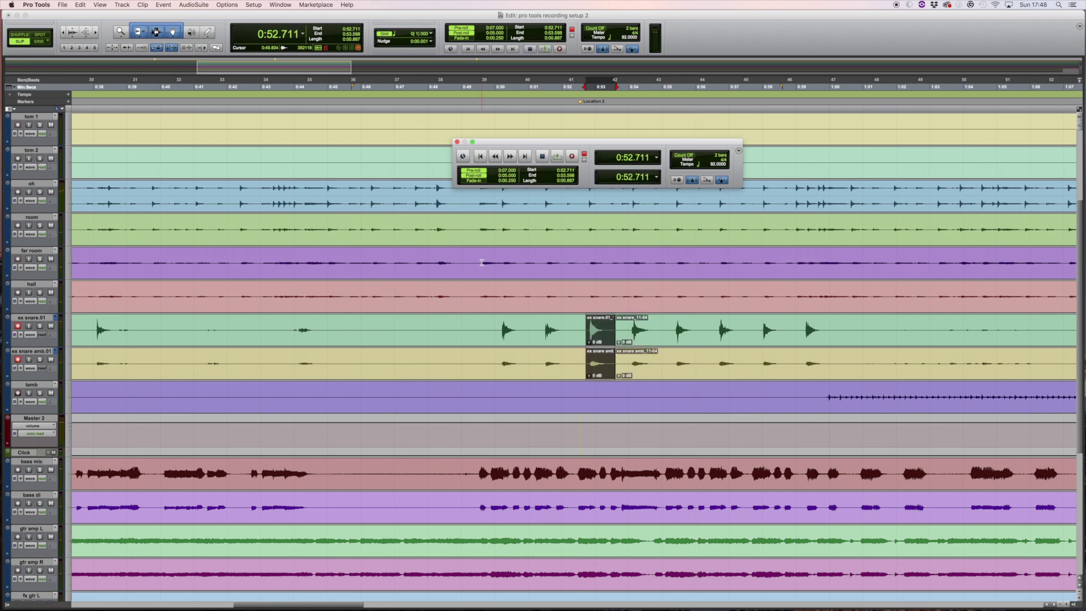
Place the edit cursor at 1:31.886, just before the first snare hit at Location 3
key("r")
key("r")
left_click(840, 303)
key("t")
key("t")
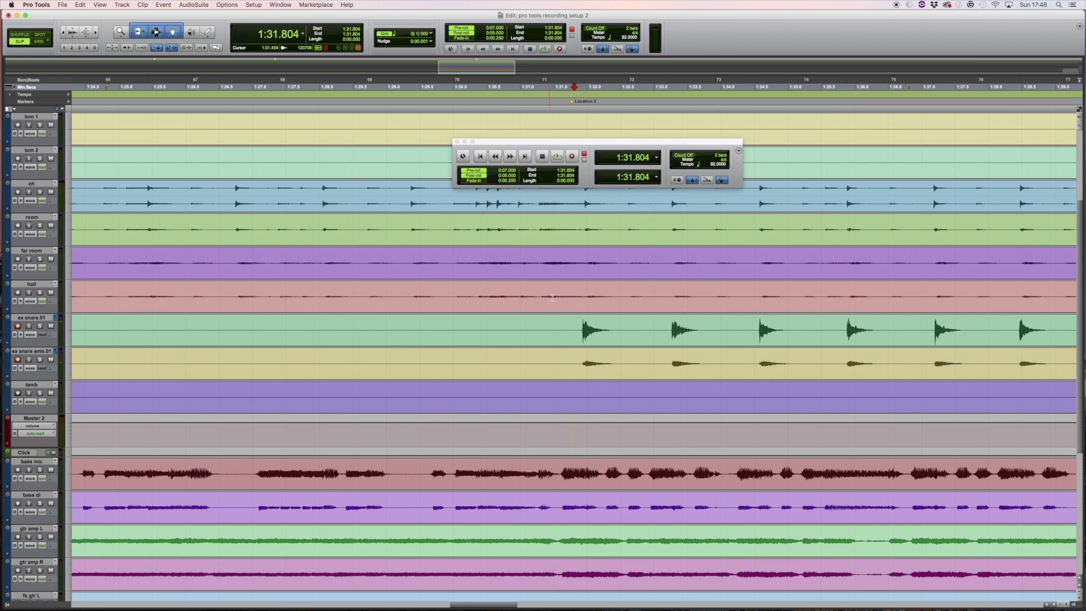
left_click(578, 294)
left_click(579, 294)
Record from the cursor over the first two snare hits at Location 3, punching out manually before the third hit
left_click(571, 157)
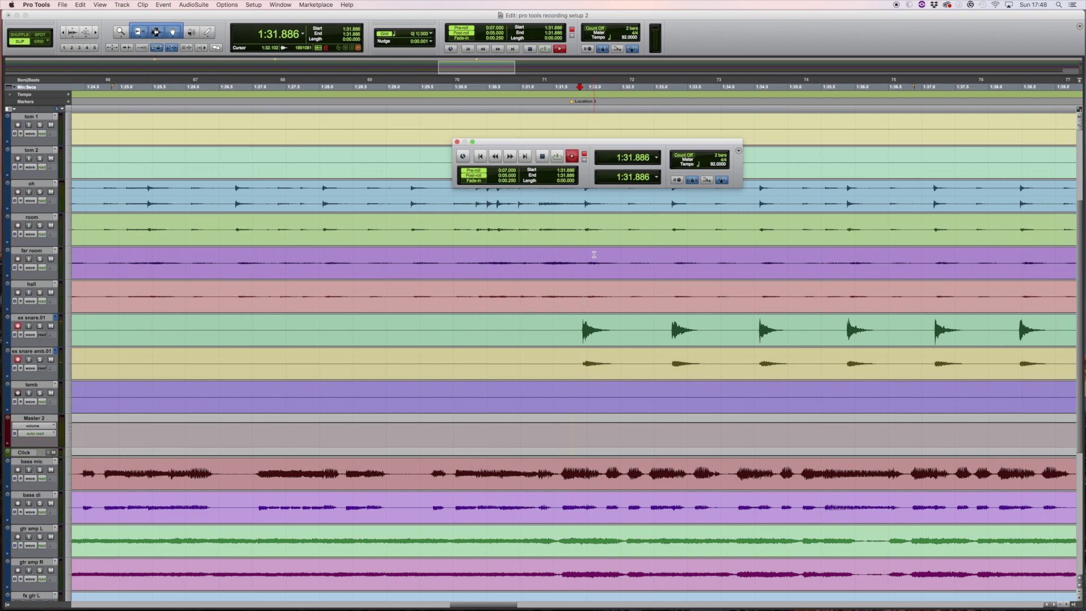
left_click(558, 158)
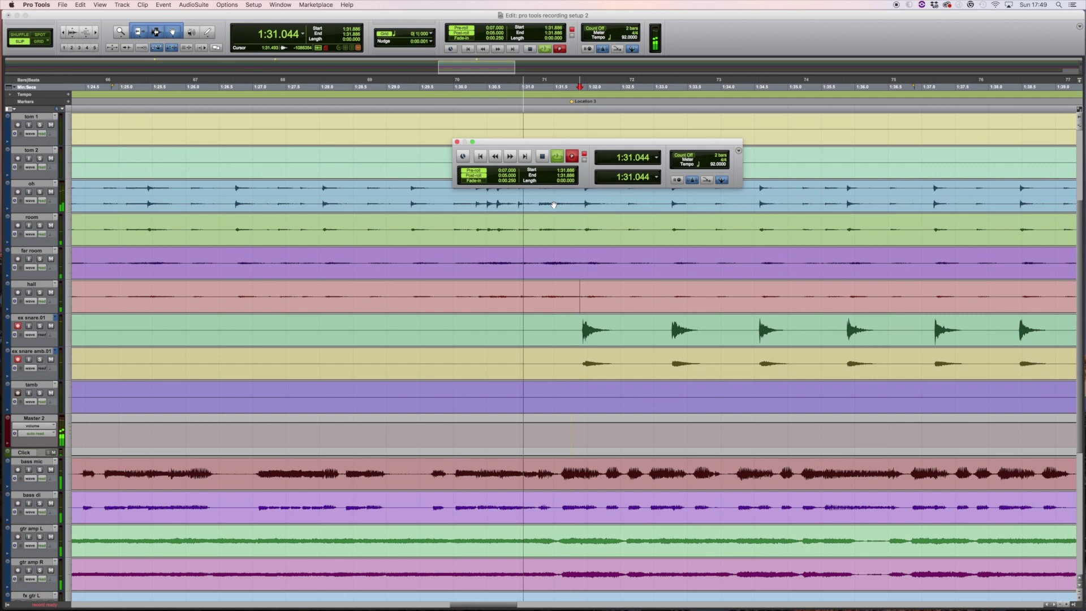
left_click(572, 157)
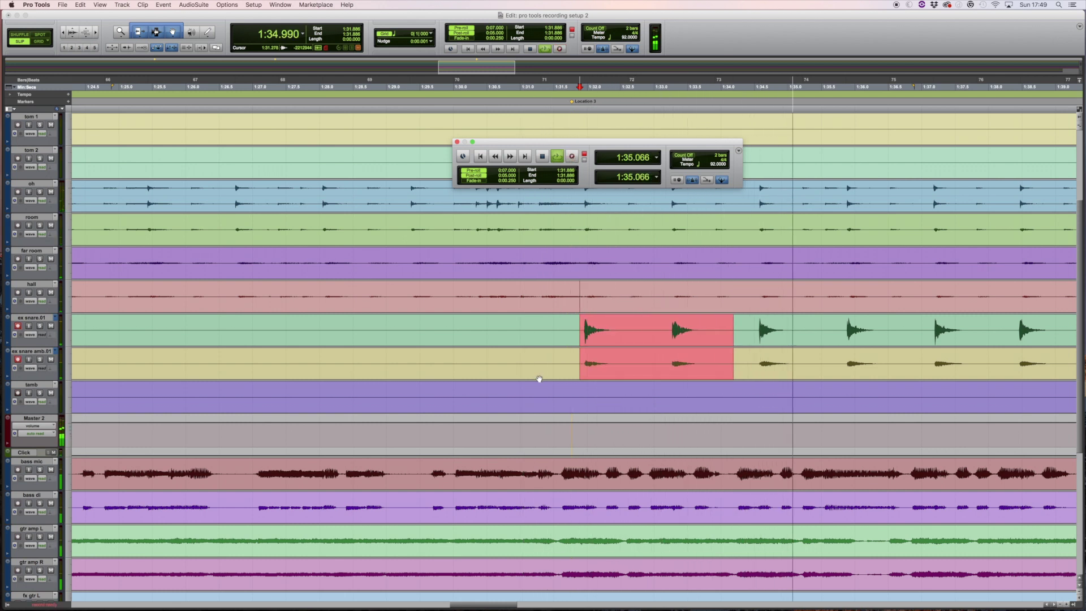
key("space")
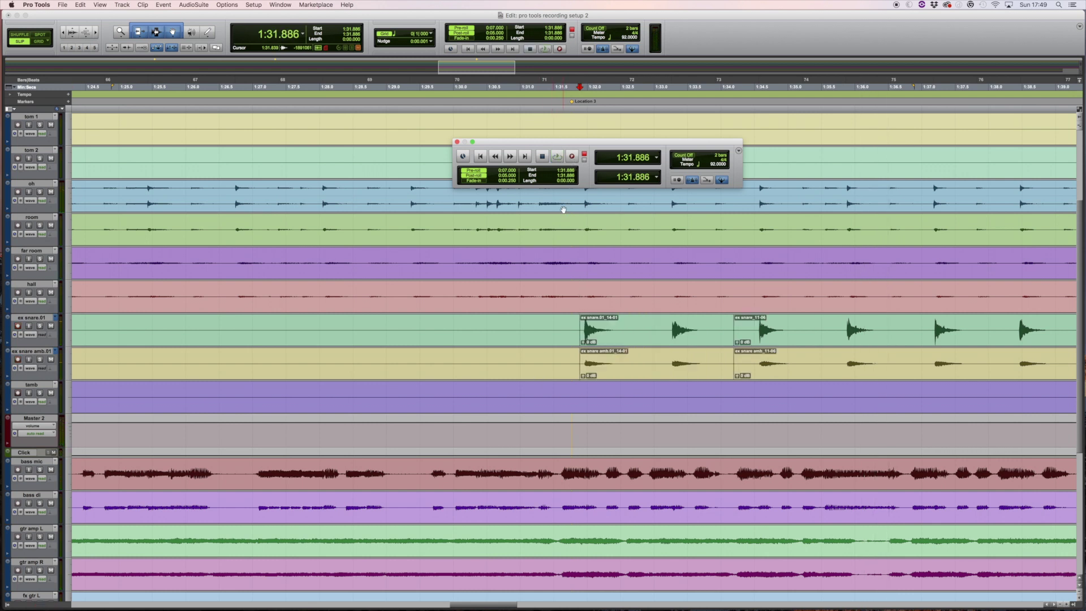
Select the room track from 1:31.969 to 1:32.438 around the first hit at Location 3
left_click(583, 222)
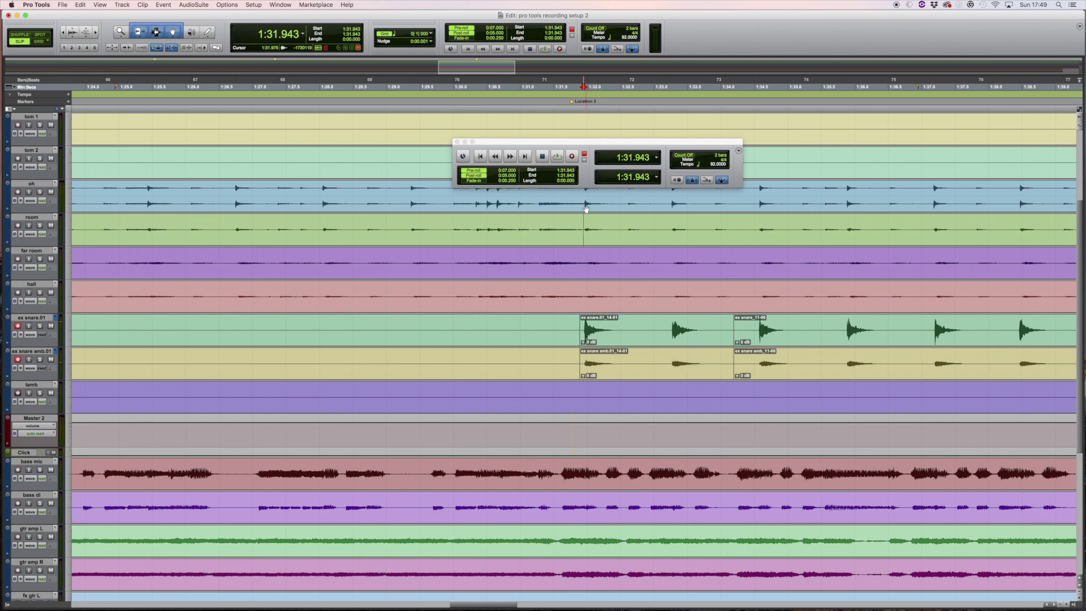
left_click_drag(585, 220, 614, 221)
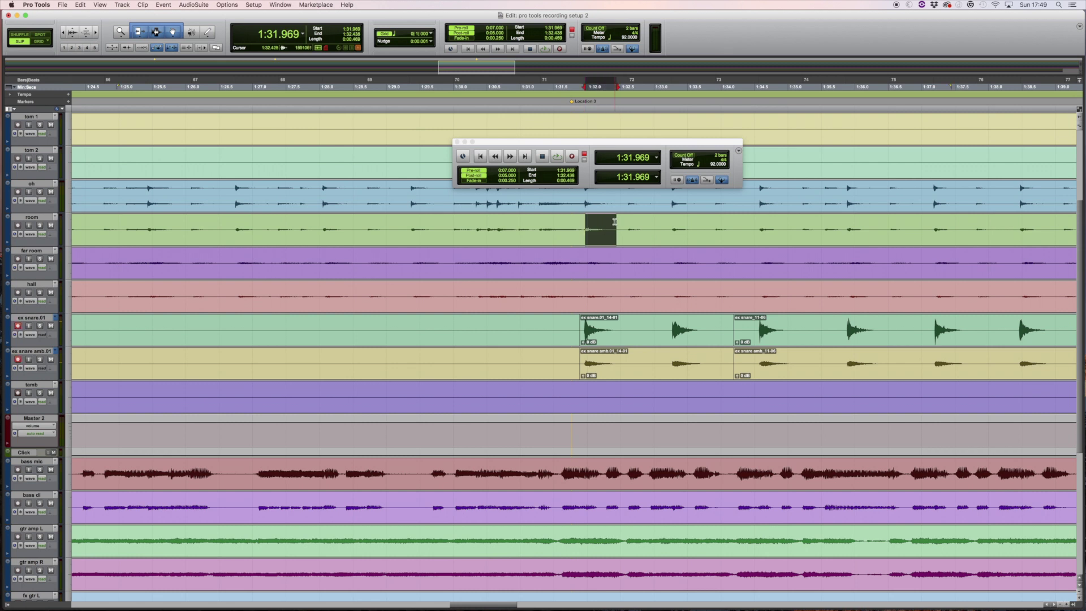
left_click_drag(556, 143, 558, 144)
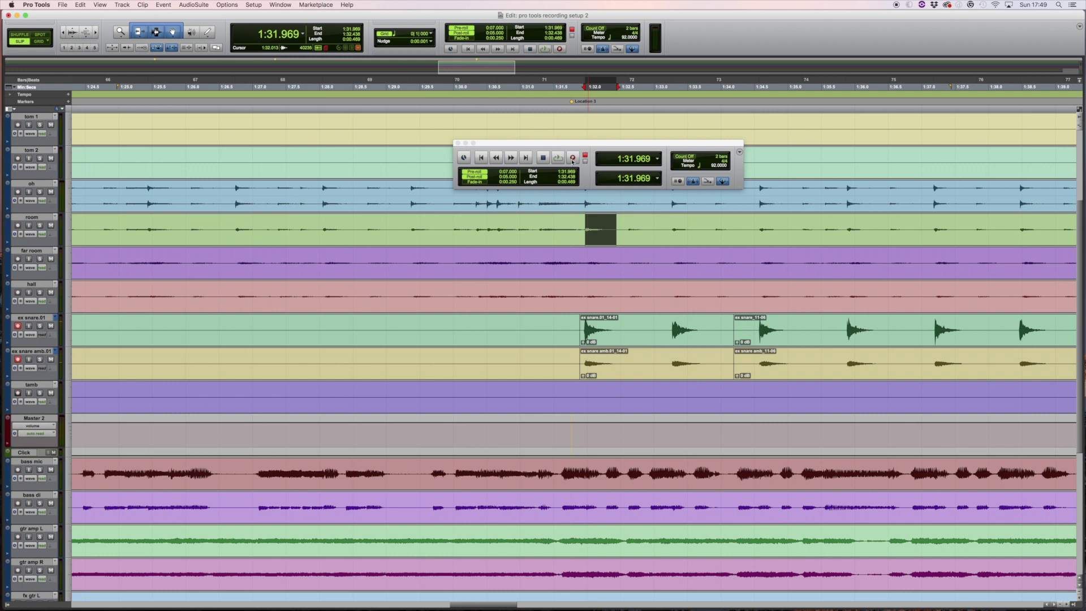
left_click(572, 160)
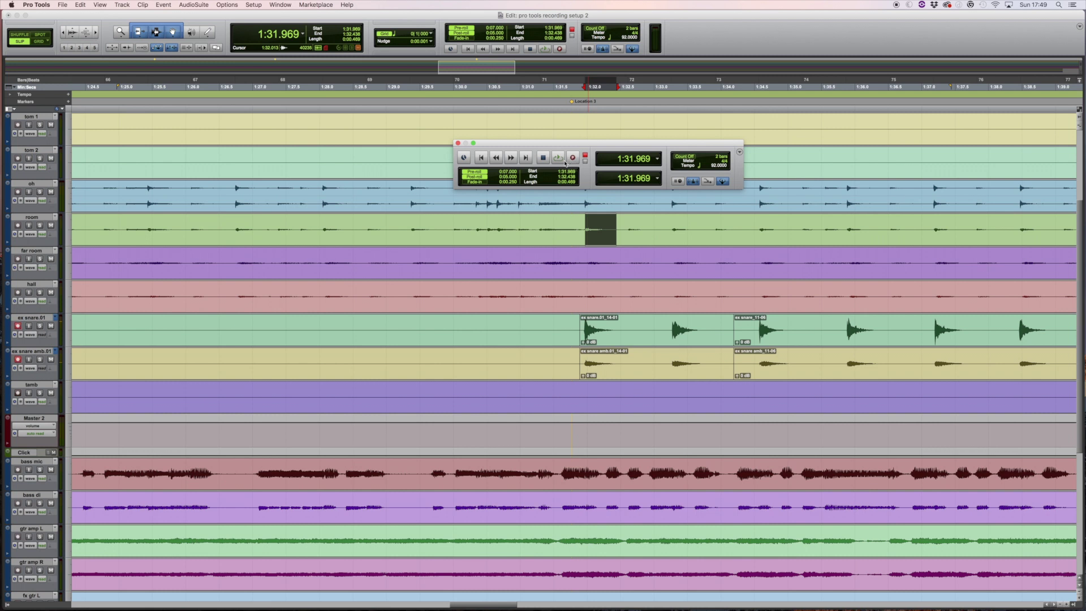
Turn off pre-roll and post-roll and play back the Location 3 punch from 1:29.908
left_click(473, 172)
left_click(474, 177)
left_click(448, 224)
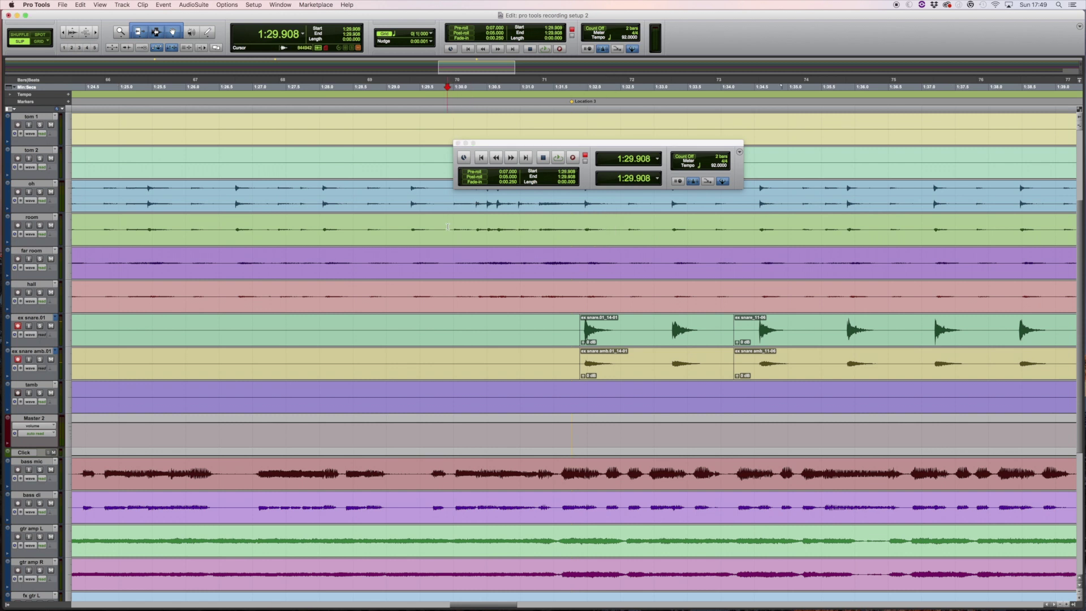
key("space")
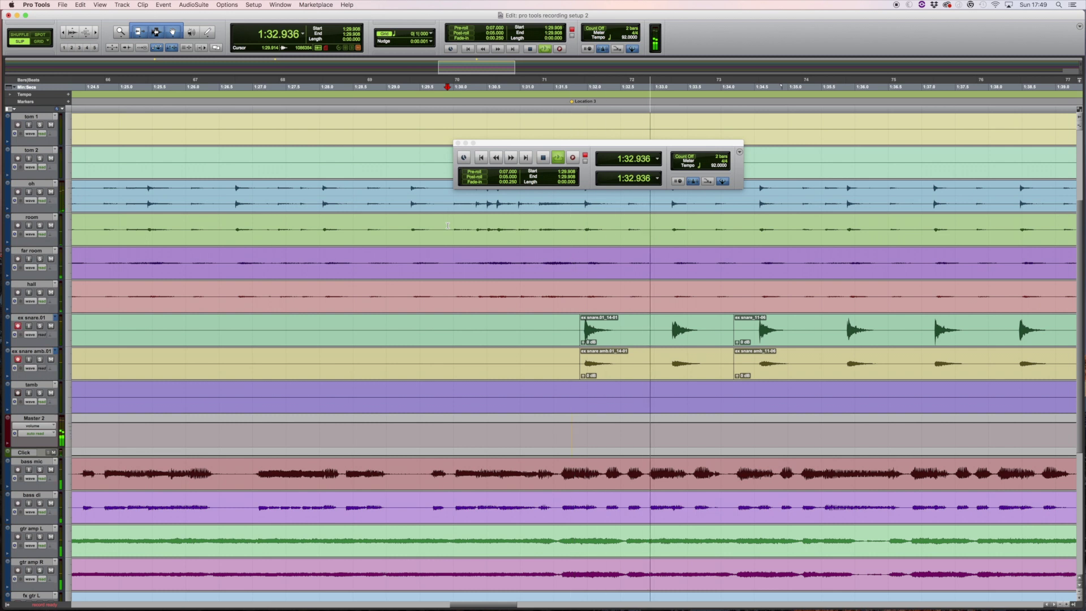
key("space")
Record-disable both snare tracks and switch them to playlists view with the whole session visible
key("alt+a")
left_click(132, 300)
left_click(17, 326)
left_click(17, 359)
left_click(30, 335)
left_click(52, 320)
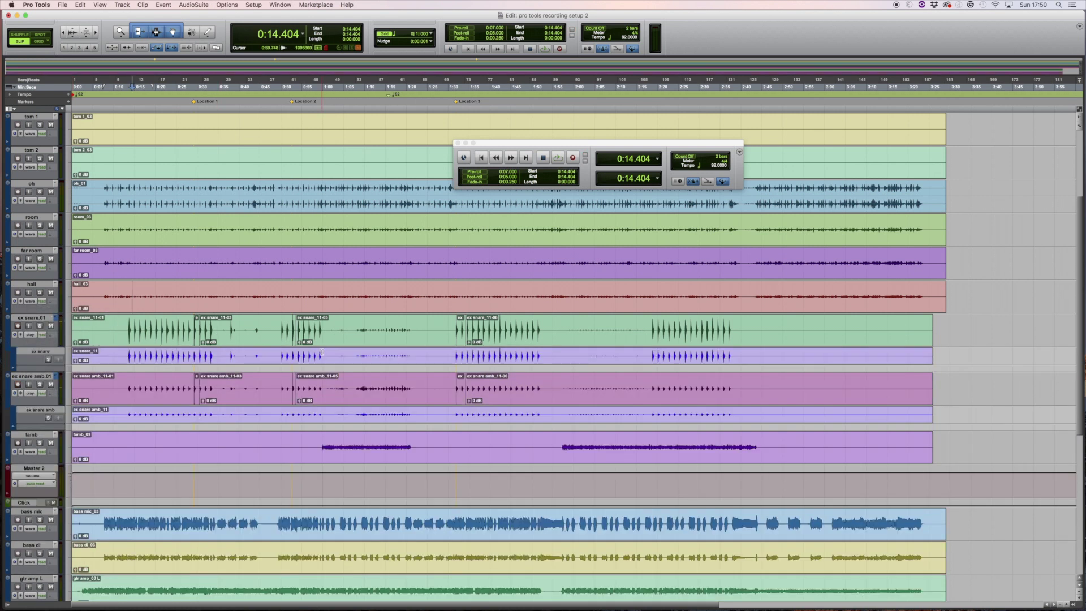
Place the cursor at 1:36.673 on the ex snare.01 track and examine the punched-in clips around Location 3 up close
left_click(484, 315)
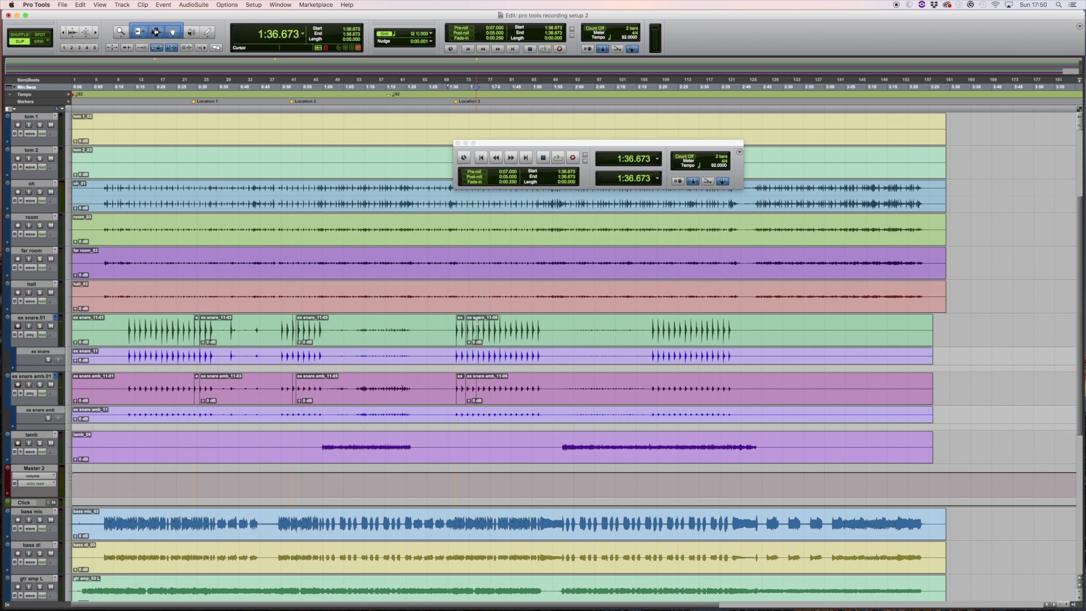
key("super+bracketright")
key("super+bracketright")
key("super+bracketright")
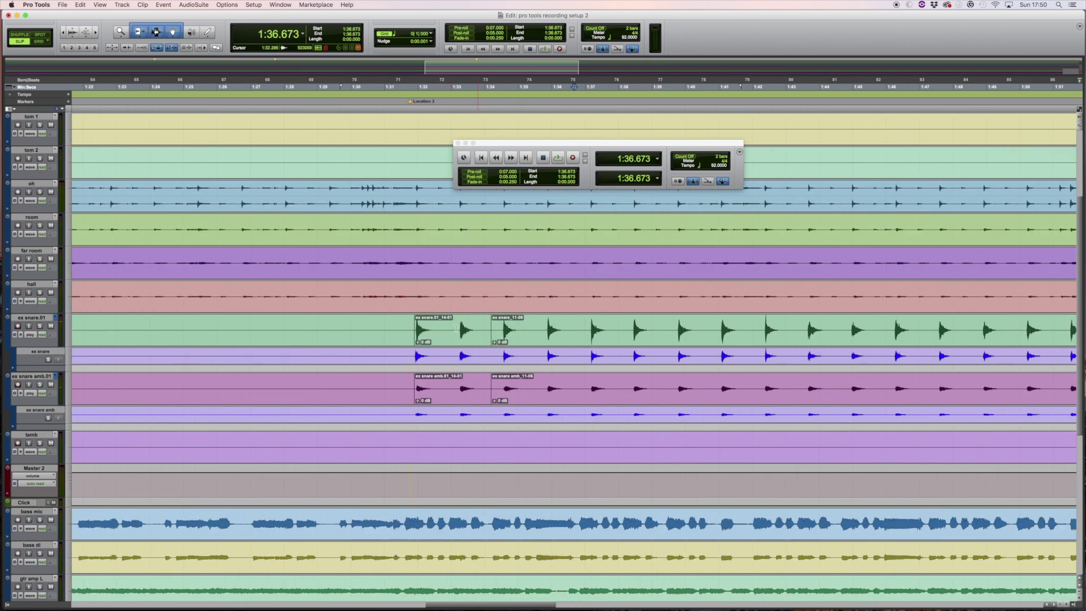
key("super+bracketleft")
key("super+bracketleft")
key("super+bracketleft")
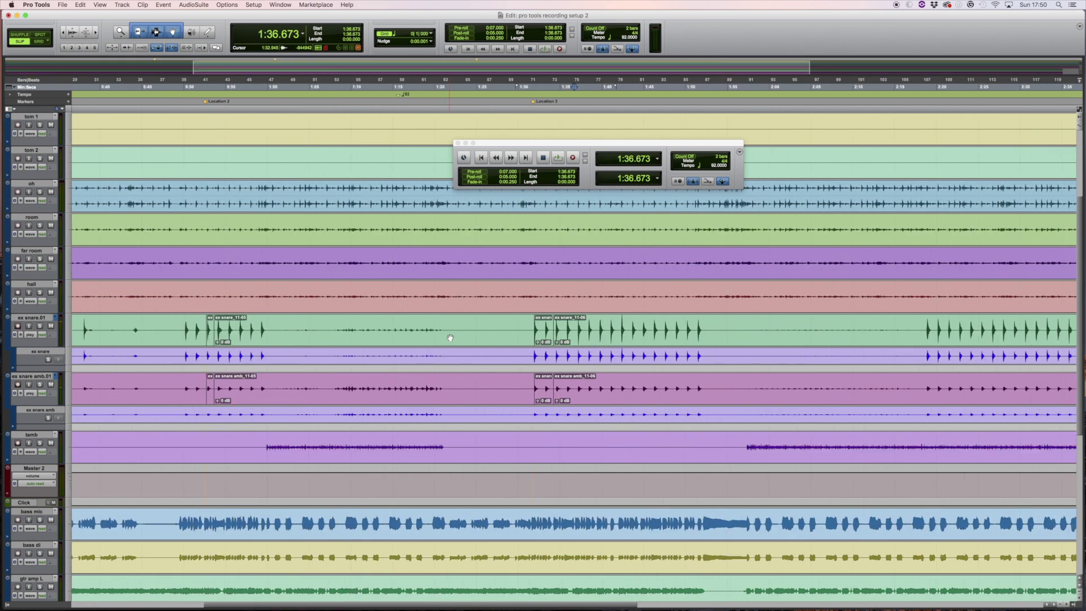
Switch the two grouped snare tracks, ex snare.01 and ex snare amb.01, from playlists view to waveform view
left_click(30, 335)
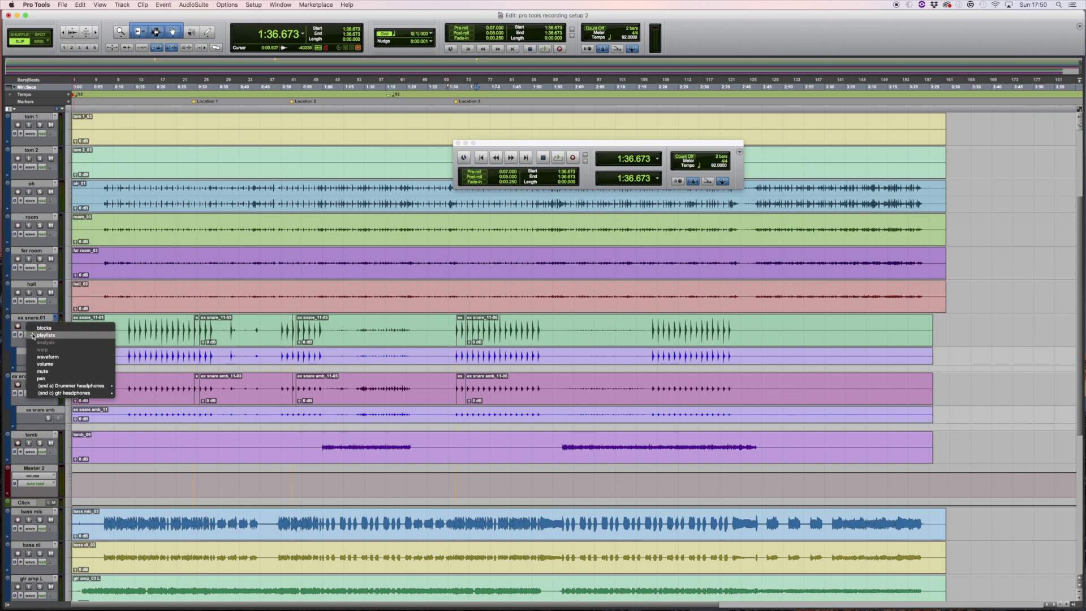
left_click(32, 335)
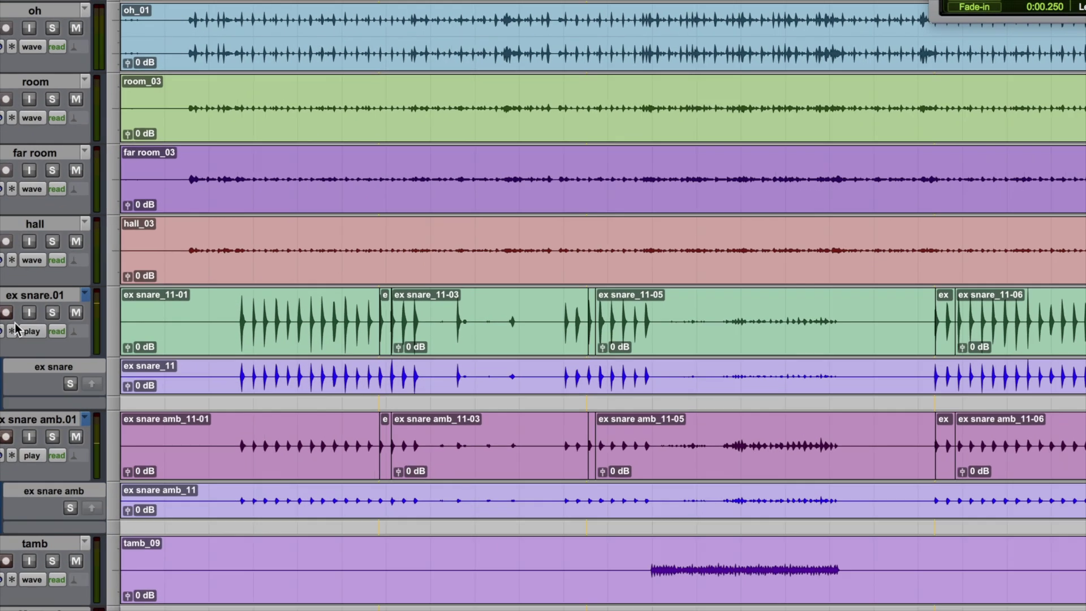
left_click(73, 326)
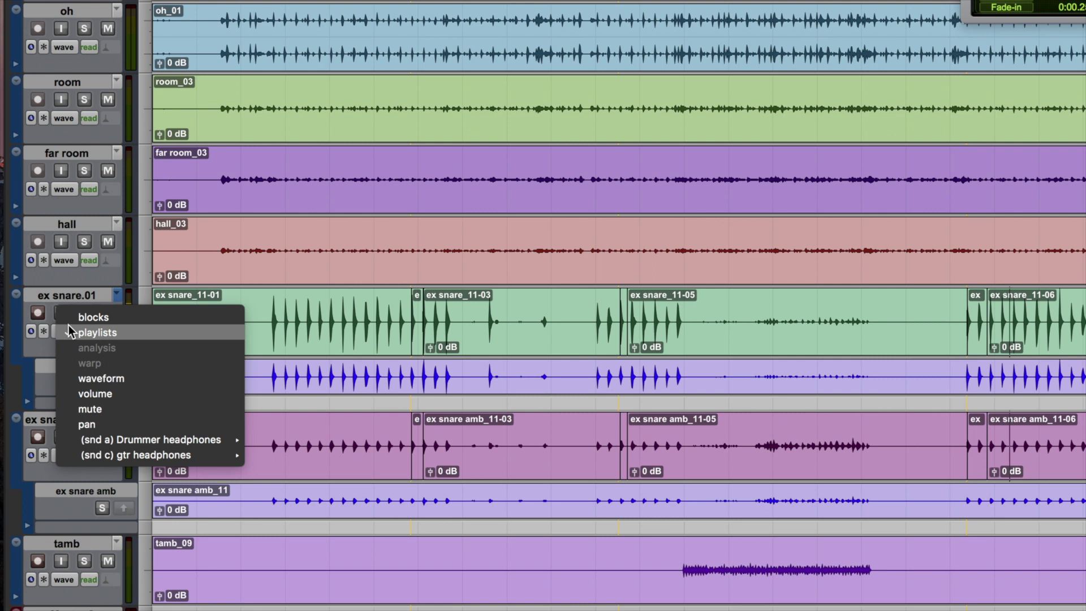
left_click(93, 372)
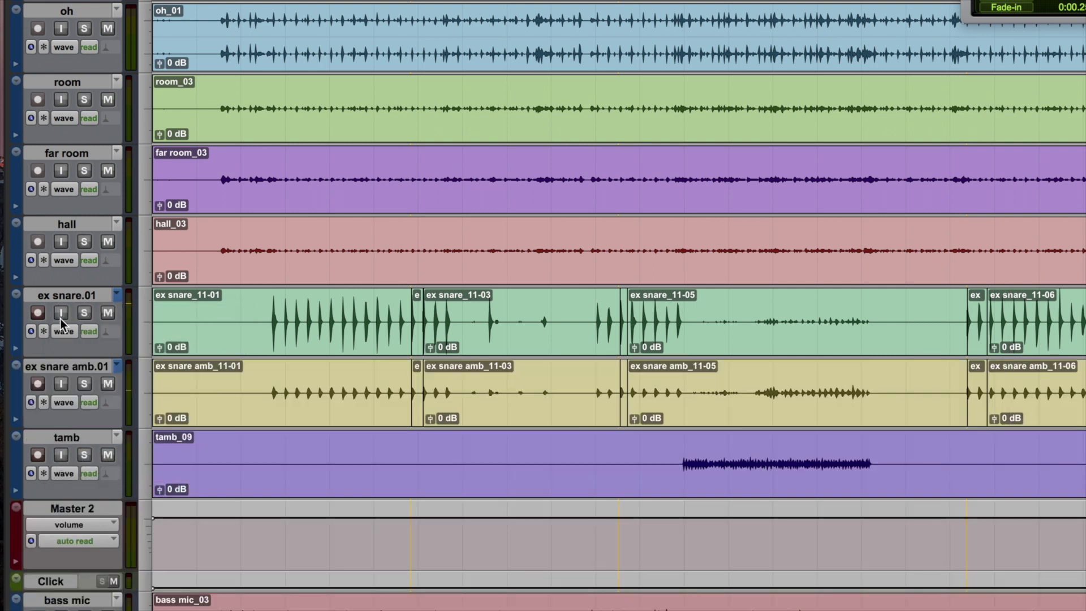
left_click(62, 327)
left_click(90, 287)
left_click(65, 331)
left_click(98, 378)
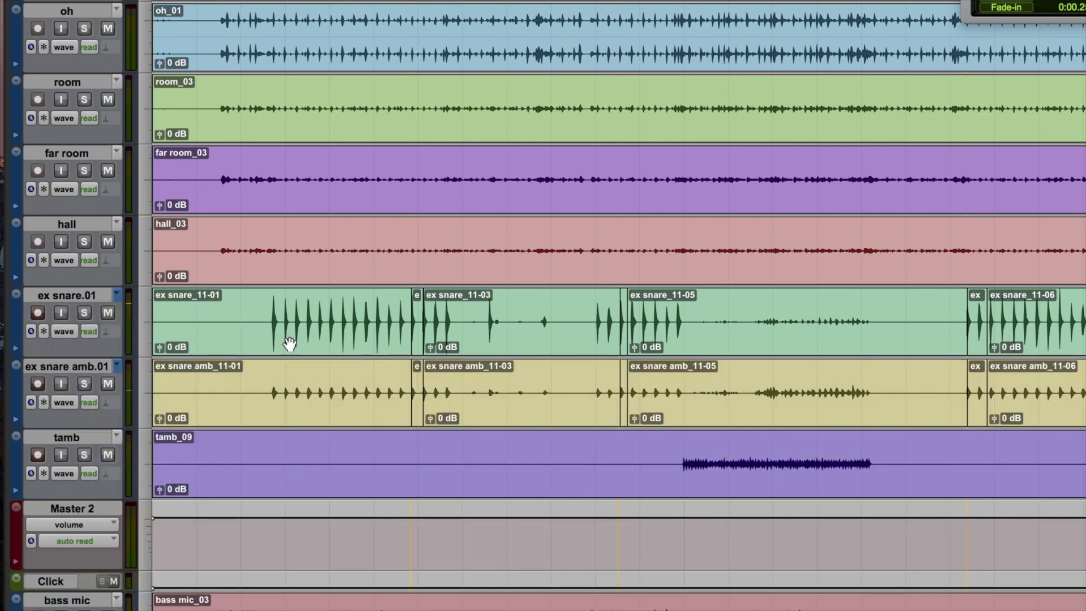